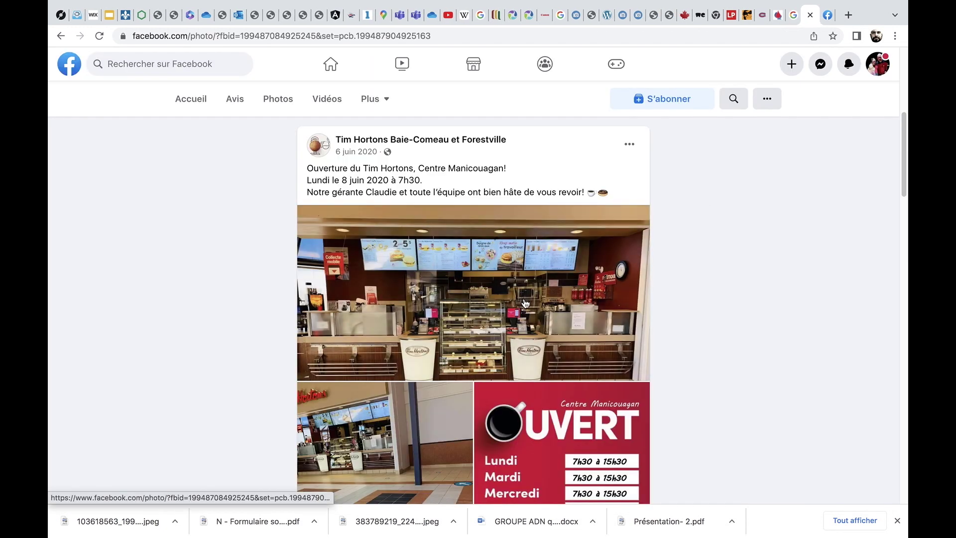
# - Open the Tim Hortons counter photo from the Facebook post and save the image to the desktop
pyautogui.click(523, 301)
pyautogui.rightClick(406, 255)
pyautogui.click(430, 274)
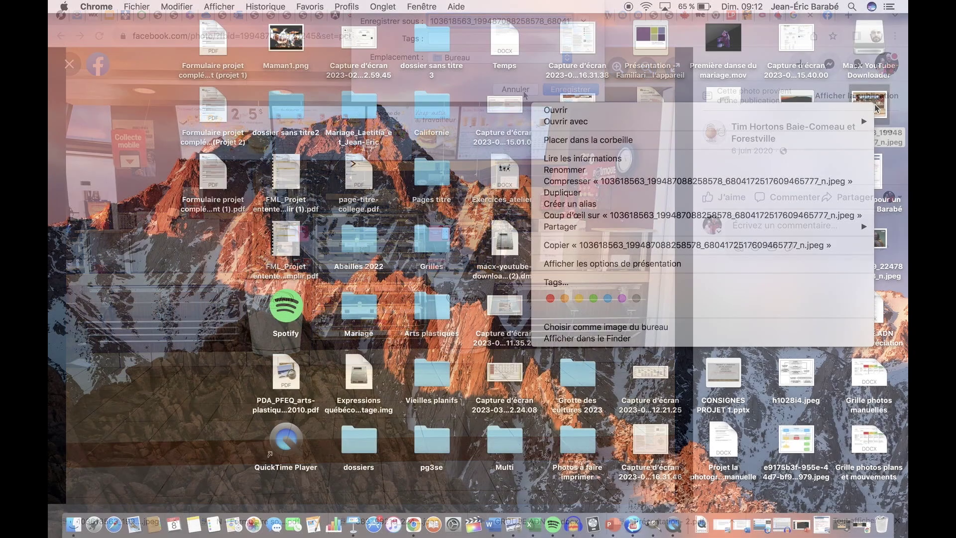
# - Open the saved Tim Hortons photo in GIMP from the desktop and switch back to the Chrome image results
pyautogui.moveTo(833, 124)
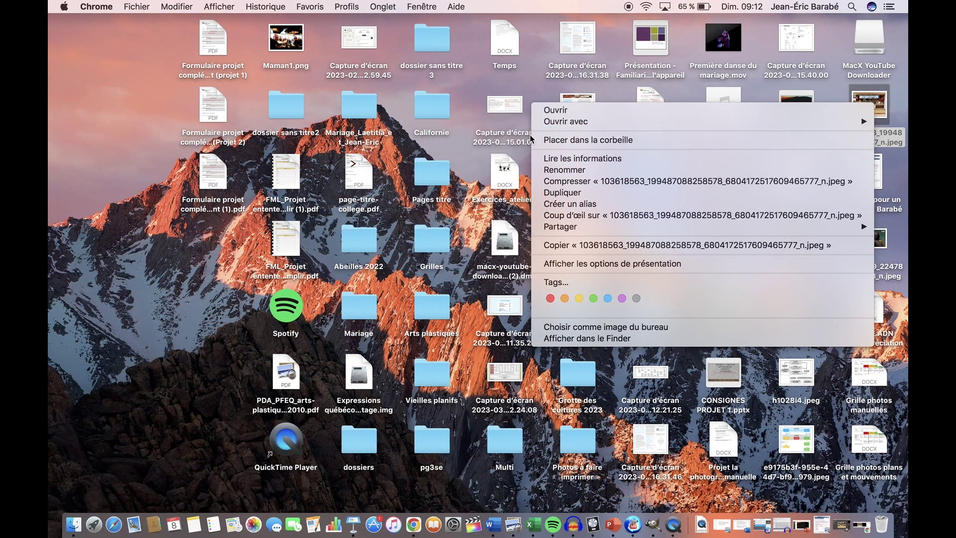
pyautogui.click(486, 157)
pyautogui.click(842, 527)
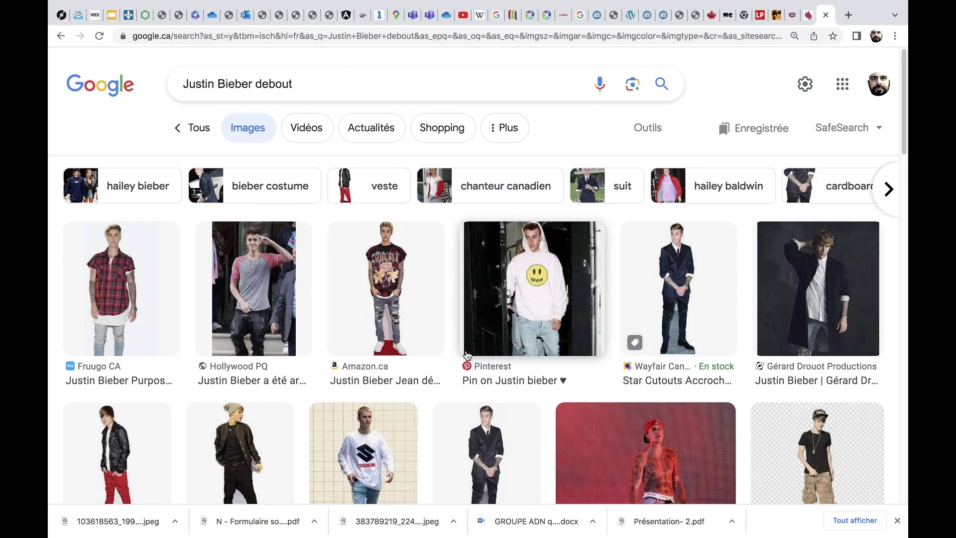
# - Browse the "Justin Bieber debout" image results for a suitable full-length standing picture
pyautogui.scroll(-4, 467, 355)
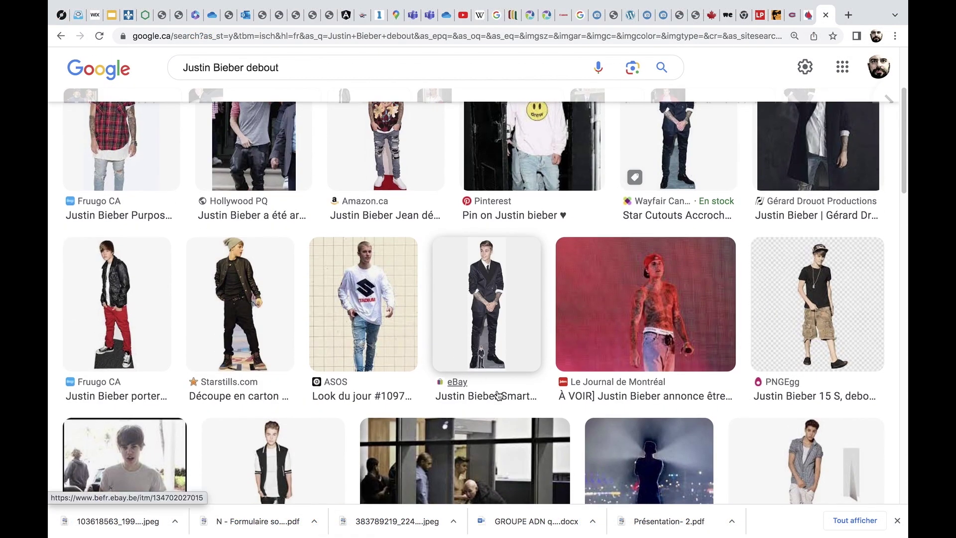
pyautogui.scroll(-7, 497, 394)
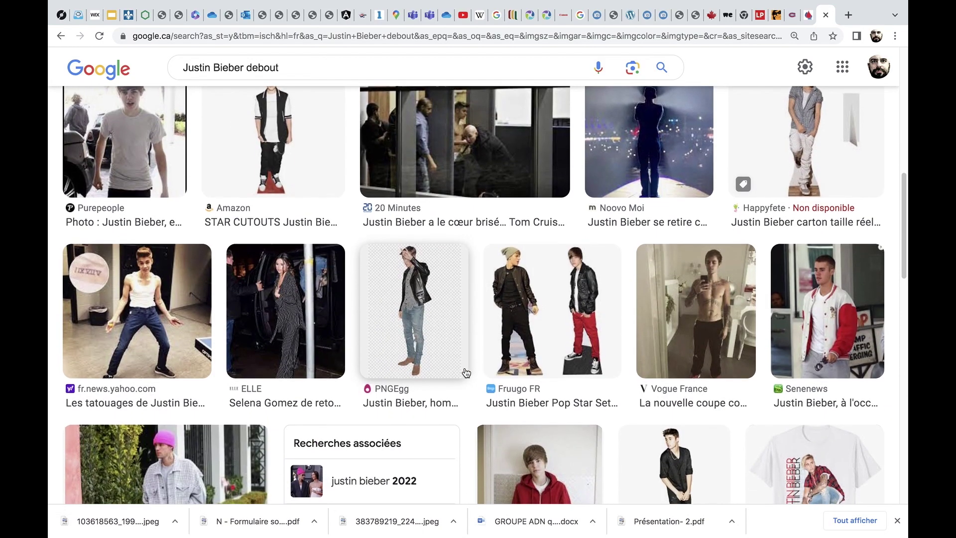
pyautogui.scroll(-4, 466, 372)
pyautogui.scroll(-6, 465, 372)
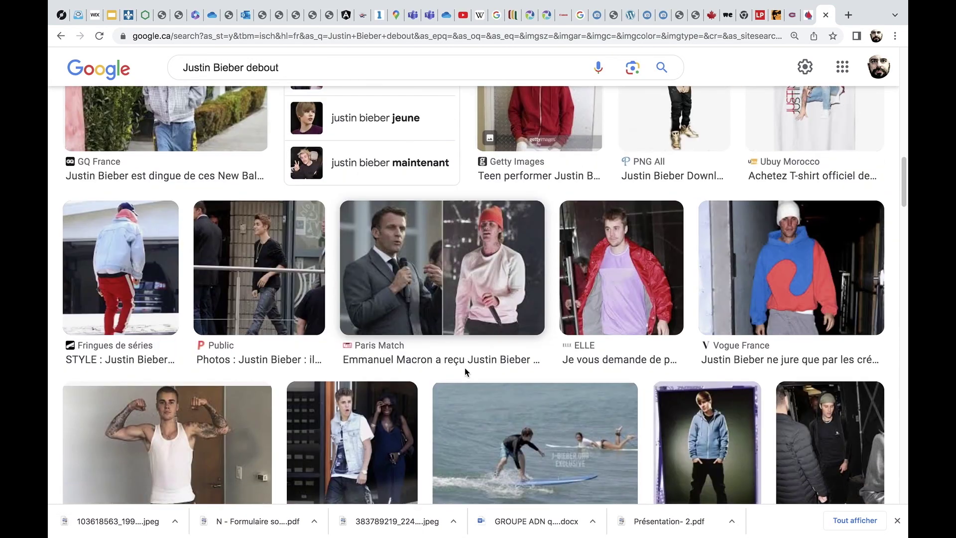
pyautogui.scroll(-3, 464, 368)
pyautogui.scroll(15, 464, 367)
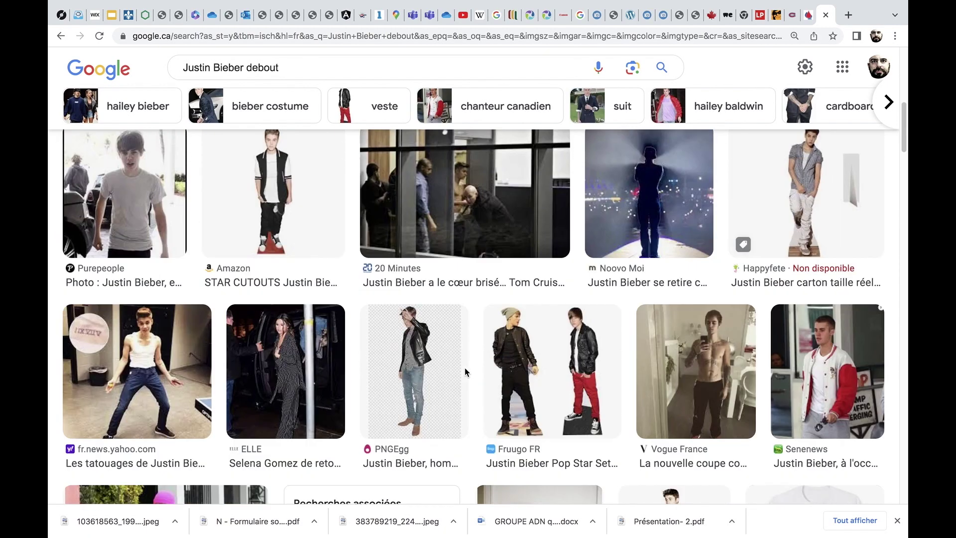
pyautogui.scroll(4, 465, 373)
pyautogui.scroll(3, 444, 376)
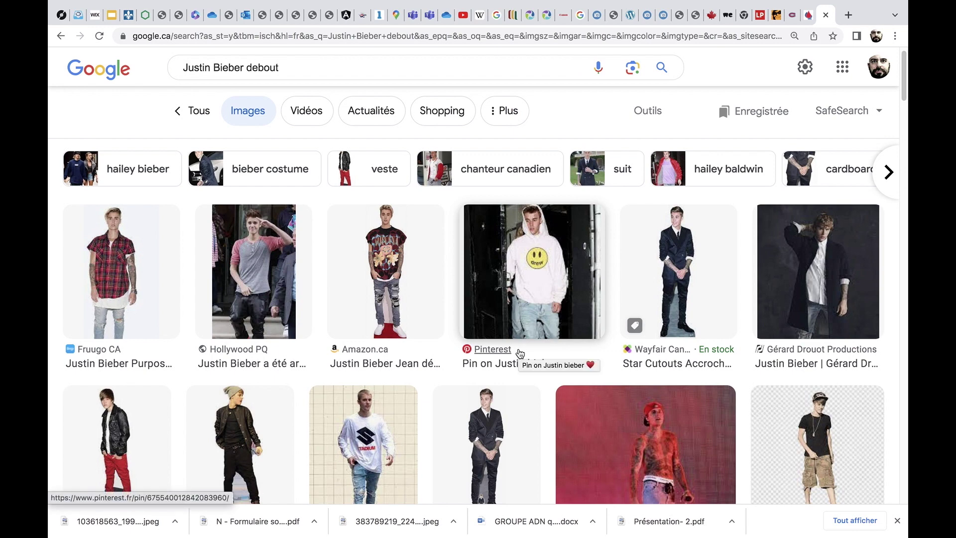
pyautogui.scroll(1, 478, 324)
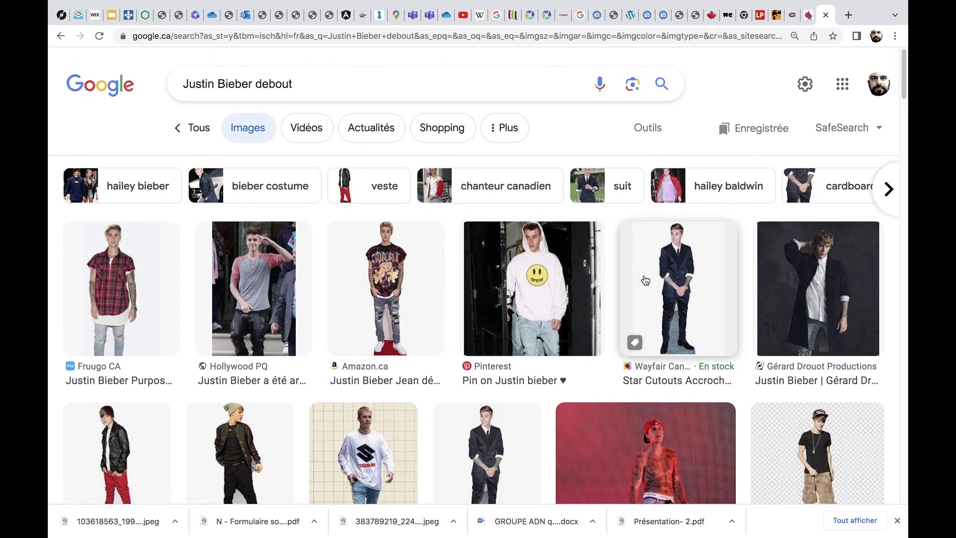
# - Open the Amazon.ca ripped-jeans cutout result, enlarge its product image and save it to the desktop as 61xxqhh06hL._AC_SL1000_.jpg
pyautogui.click(389, 286)
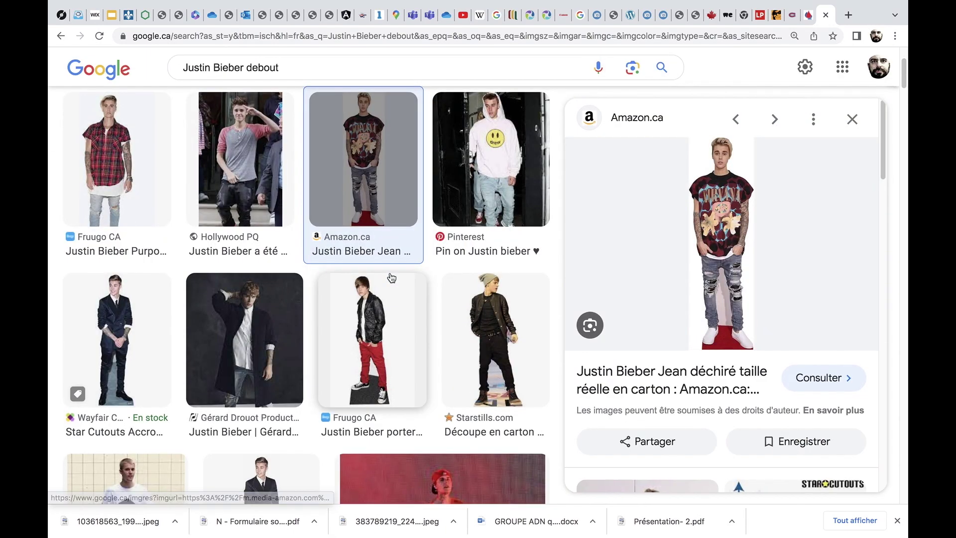
pyautogui.click(739, 227)
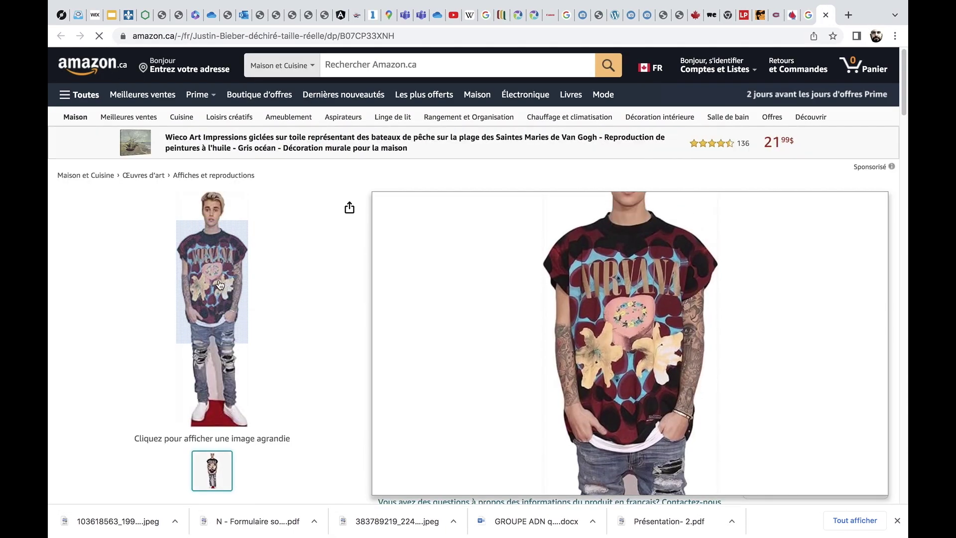
pyautogui.click(219, 284)
pyautogui.rightClick(374, 242)
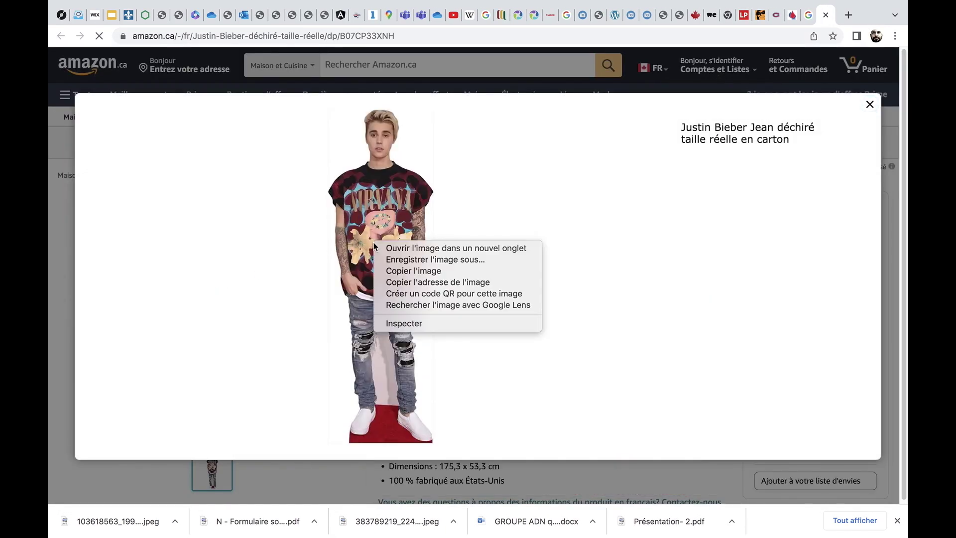
pyautogui.click(392, 260)
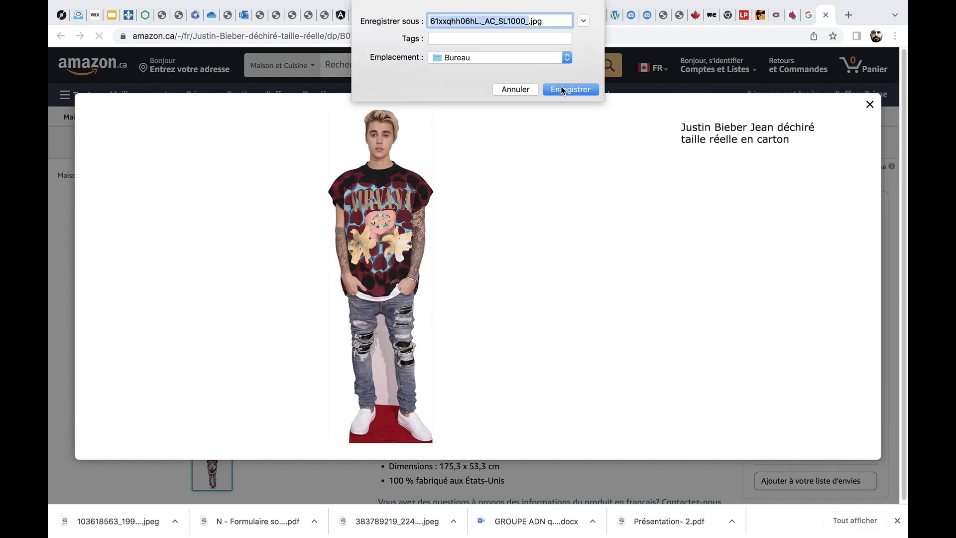
pyautogui.click(560, 91)
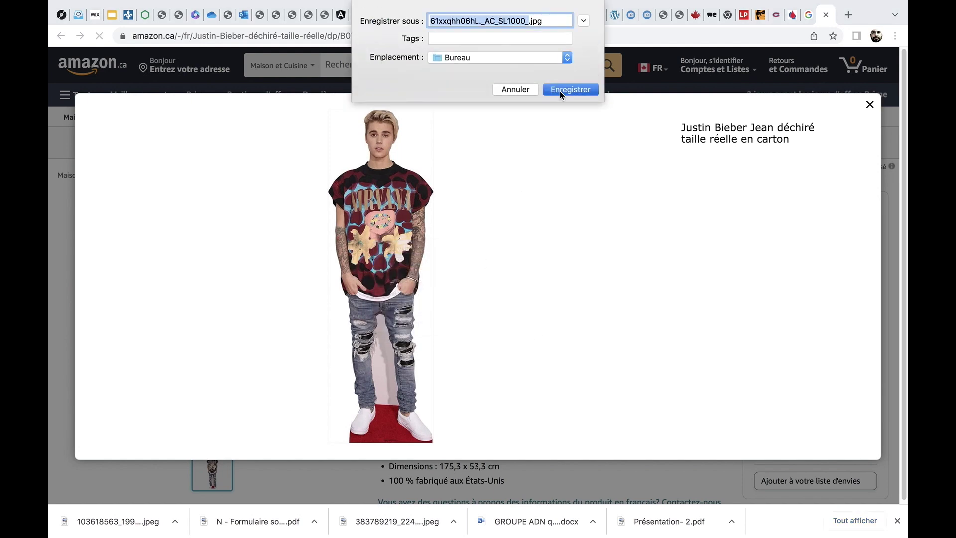
pyautogui.click(870, 106)
# - Switch to GIMP and open 61xxqhh06hL._AC_SL1000_.jpg from the desktop as a separate image
pyautogui.press('ctrl+super+f')
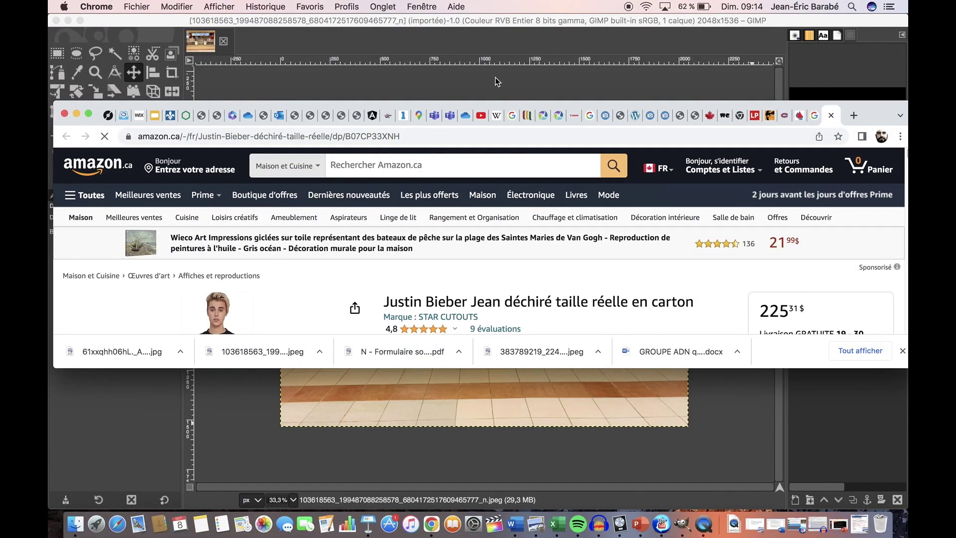
pyautogui.click(496, 81)
pyautogui.click(147, 6)
pyautogui.click(226, 45)
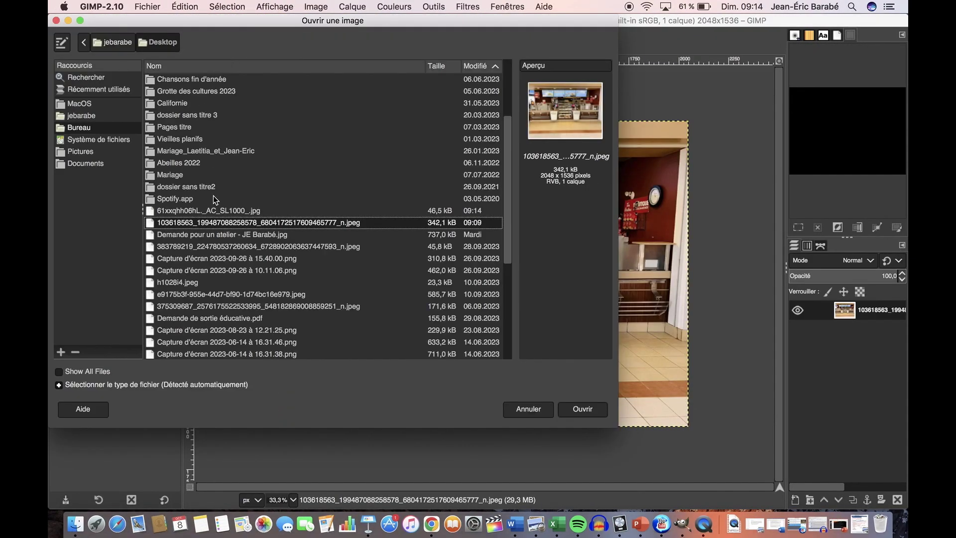
pyautogui.click(225, 210)
pyautogui.click(598, 411)
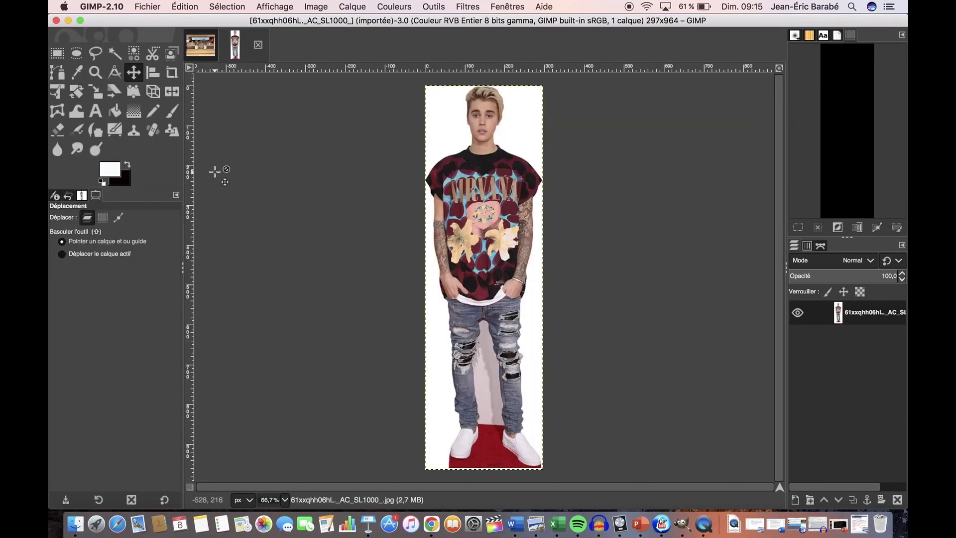
# - Start a Free Select outline at 200% zoom, tracing over the top of the figure's hair
pyautogui.press('f')
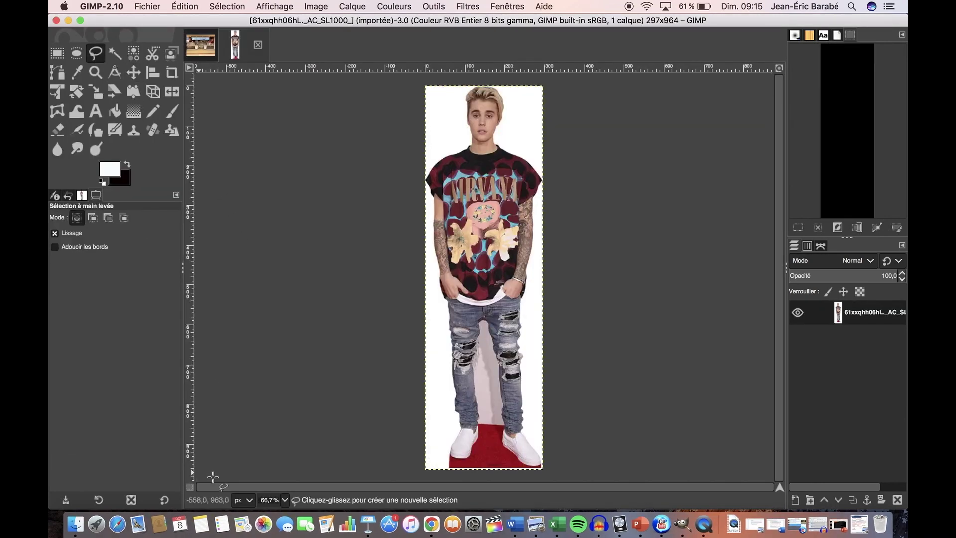
pyautogui.click(285, 500)
pyautogui.click(273, 428)
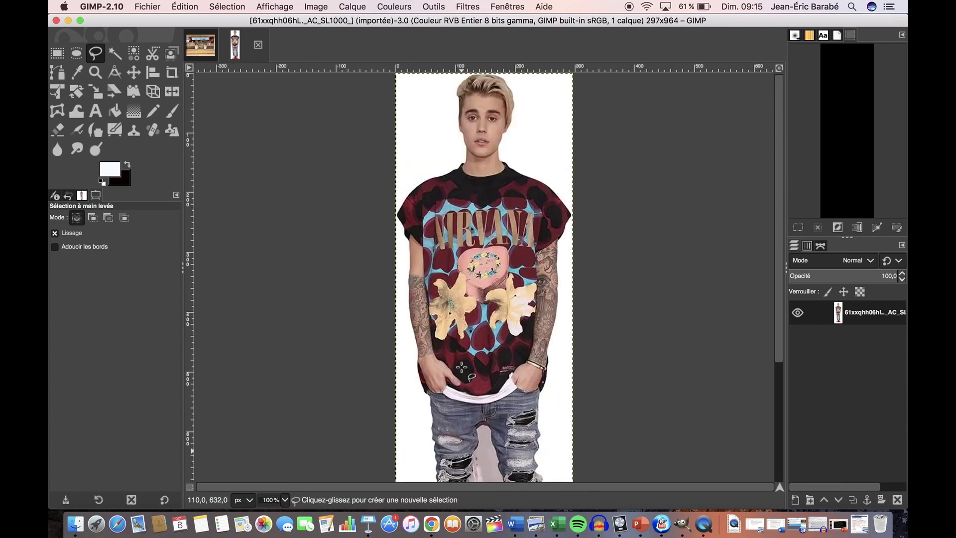
pyautogui.click(285, 500)
pyautogui.click(273, 414)
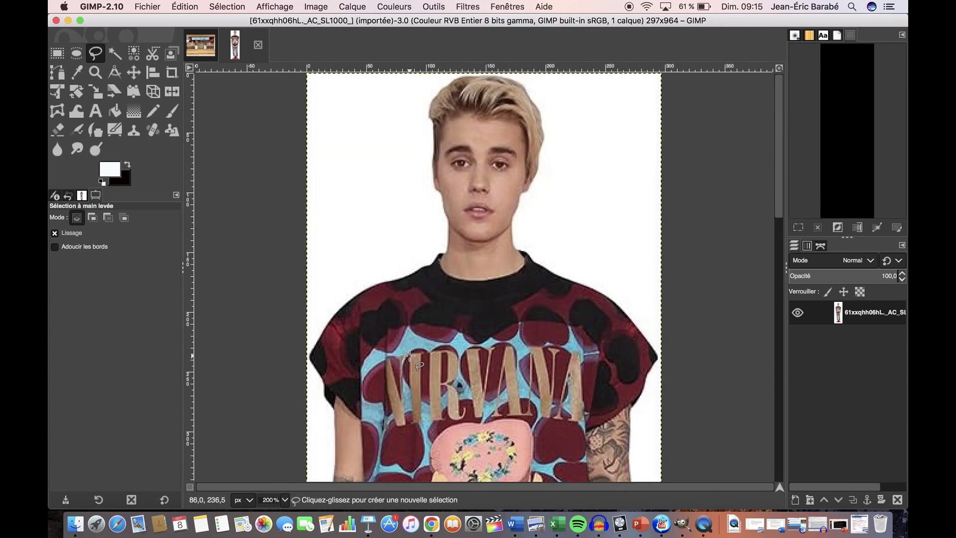
pyautogui.click(429, 106)
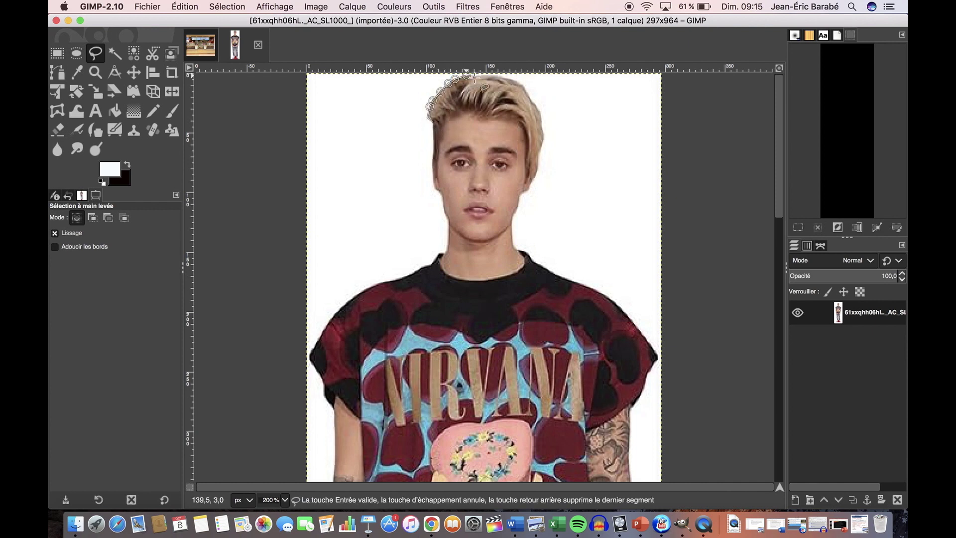
pyautogui.moveTo(481, 75); pyautogui.dragTo(508, 77)
pyautogui.click(503, 77)
pyautogui.click(511, 79)
pyautogui.click(522, 85)
pyautogui.click(528, 94)
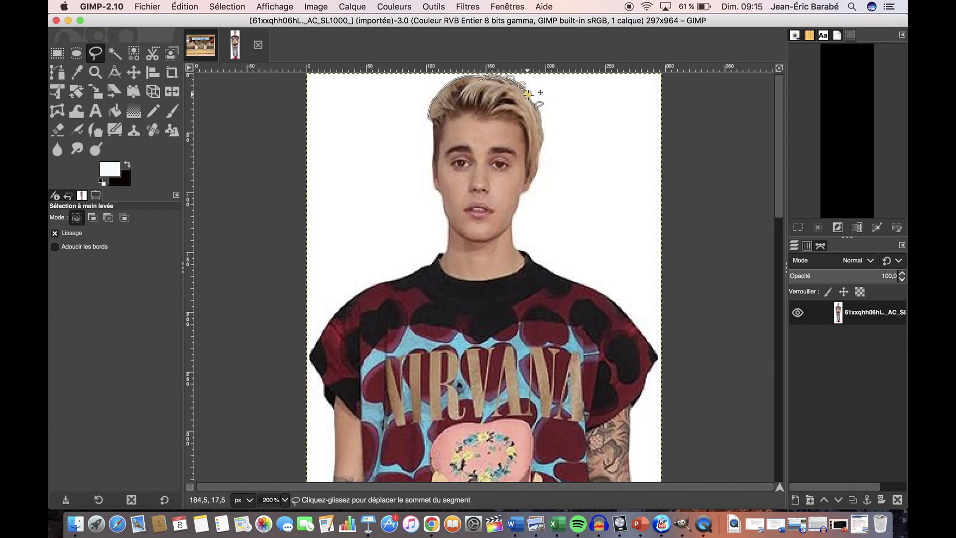
pyautogui.click(532, 102)
# - Continue the outline down the right edge of the hair, face and neck, over the shoulder and sleeve to the upper arm
pyautogui.moveTo(538, 104); pyautogui.dragTo(540, 156)
pyautogui.moveTo(528, 188); pyautogui.dragTo(509, 226)
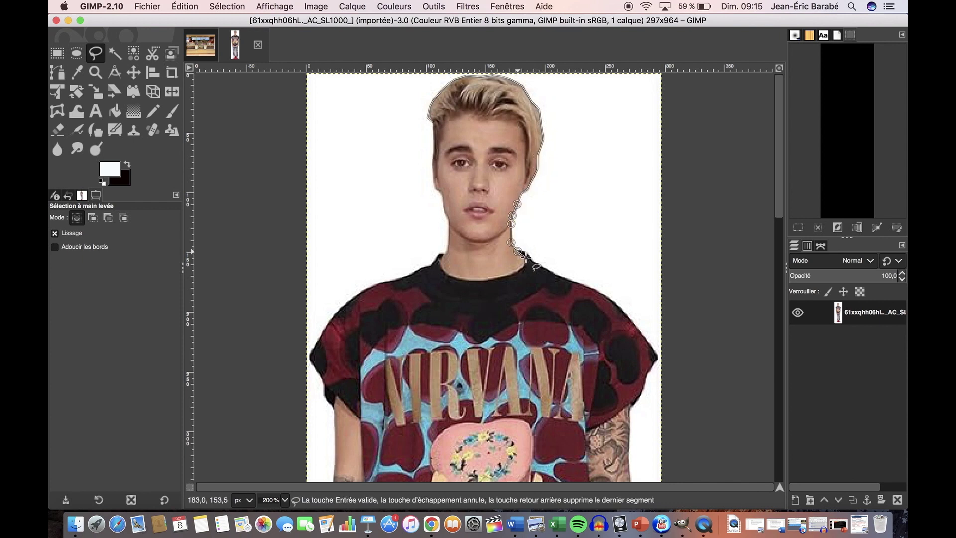
pyautogui.moveTo(558, 273); pyautogui.dragTo(573, 281)
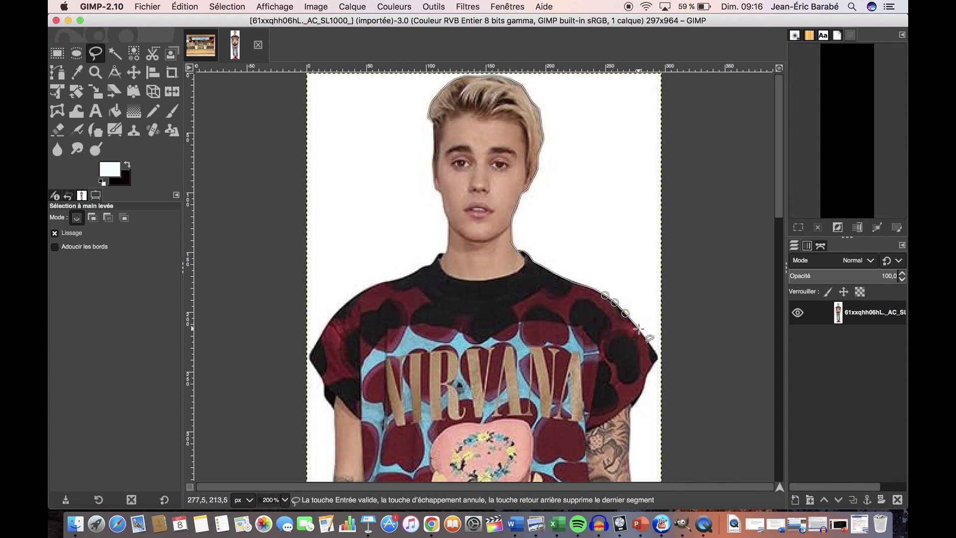
pyautogui.moveTo(639, 329)
pyautogui.mouseDown()
pyautogui.moveTo(660, 357)
pyautogui.moveTo(631, 406)
pyautogui.moveTo(628, 456)
pyautogui.mouseUp()
# - Extend the outline down the tattooed arm on the figure's right edge, past the shirt hem to the ripped thigh
pyautogui.scroll(-5, 630, 478)
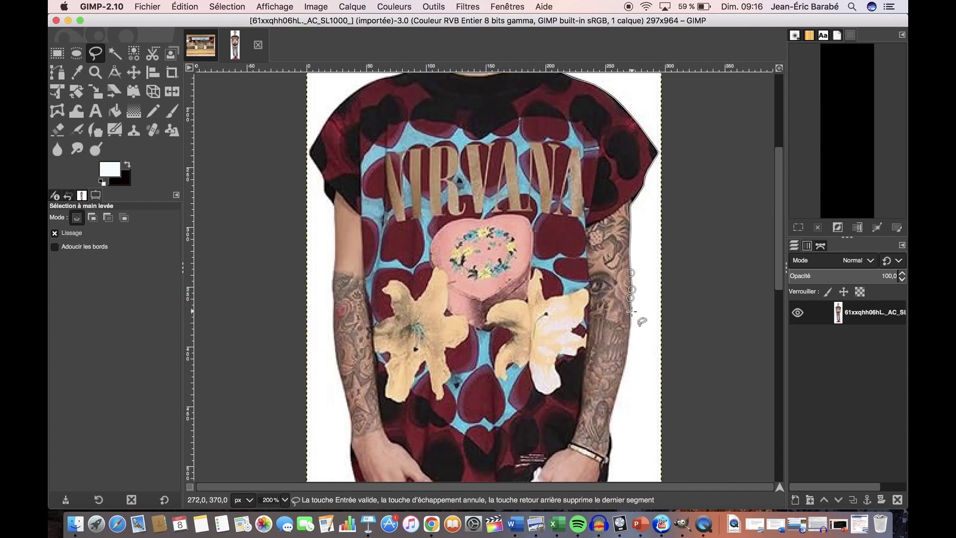
pyautogui.moveTo(631, 329)
pyautogui.mouseDown()
pyautogui.moveTo(627, 392)
pyautogui.moveTo(610, 424)
pyautogui.mouseUp()
pyautogui.scroll(-5, 612, 437)
pyautogui.moveTo(612, 284)
pyautogui.mouseDown()
pyautogui.moveTo(611, 250)
pyautogui.moveTo(595, 301)
pyautogui.moveTo(598, 387)
pyautogui.moveTo(585, 430)
pyautogui.mouseUp()
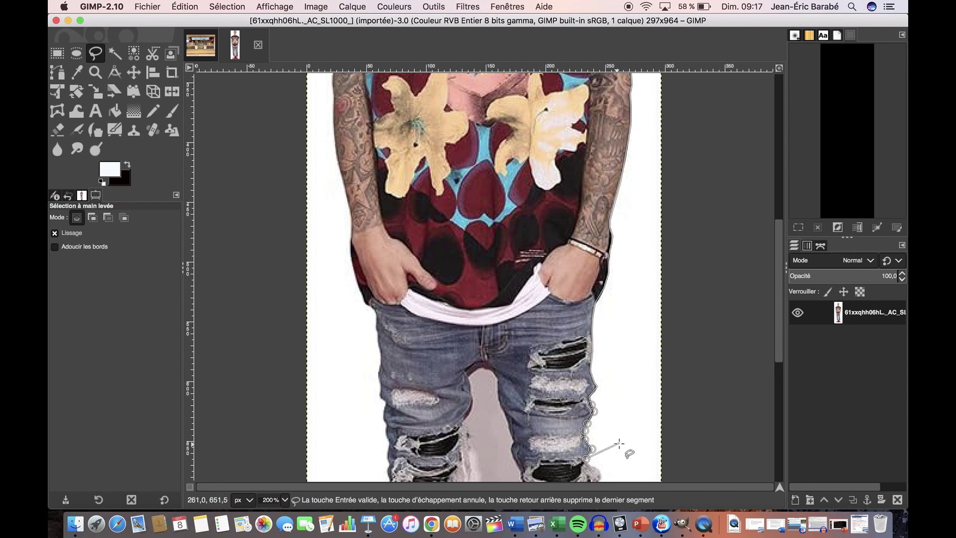
# - Trace the outer edge of the right-hand jeans leg from the ripped knee down to the cuff
pyautogui.scroll(-5, 619, 443)
pyautogui.moveTo(593, 287); pyautogui.dragTo(596, 379)
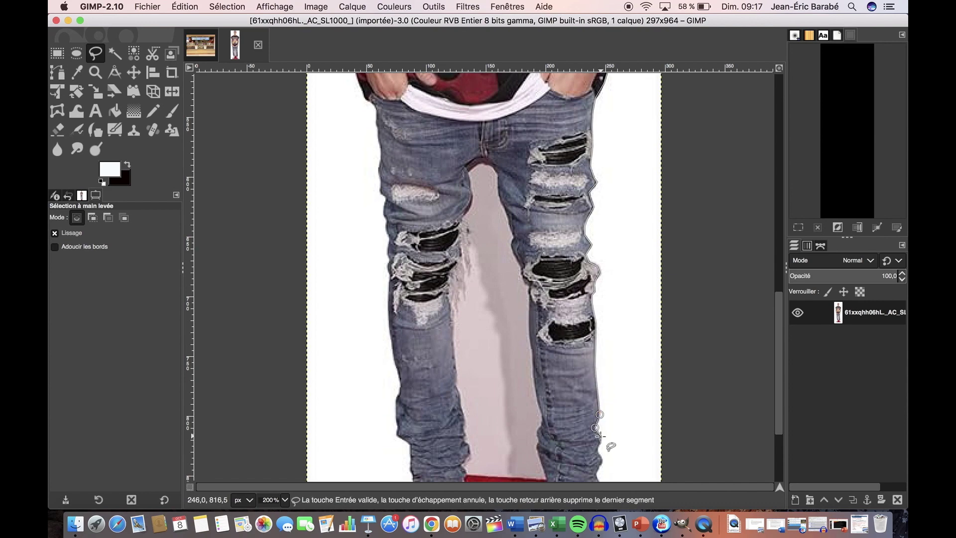
pyautogui.moveTo(600, 436); pyautogui.dragTo(597, 474)
pyautogui.scroll(-3, 598, 474)
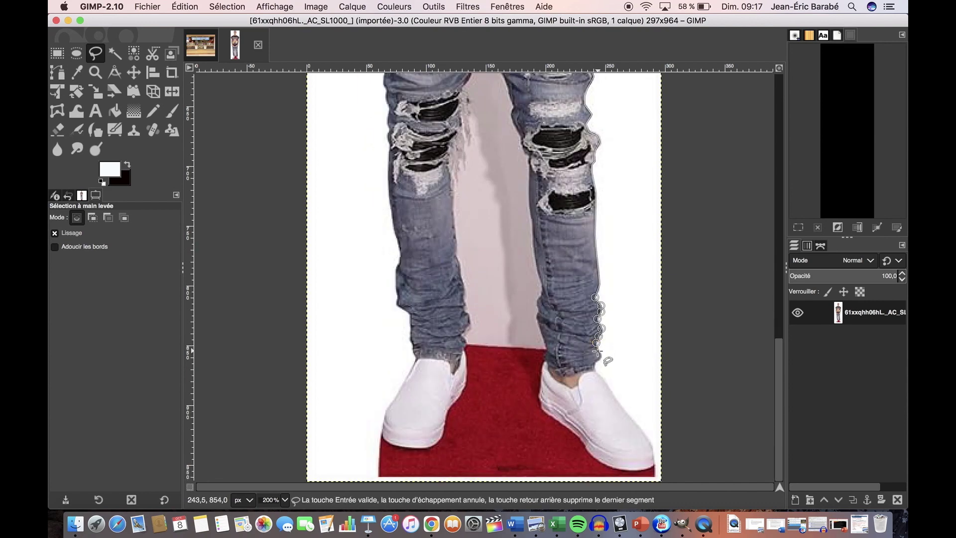
# - Carry the outline around the right-hand white shoe and up the inner edge of that leg to the ripped knee
pyautogui.moveTo(596, 363); pyautogui.dragTo(628, 420)
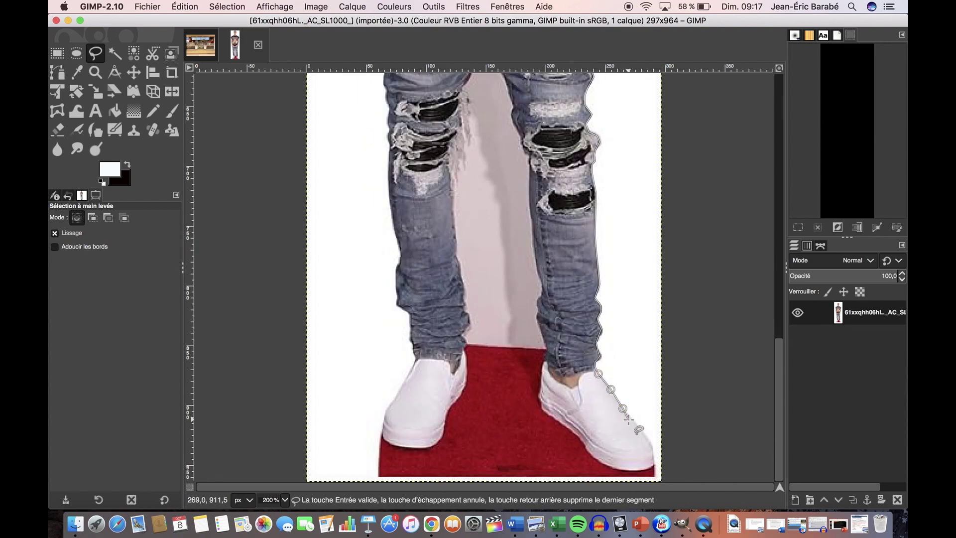
pyautogui.moveTo(654, 455)
pyautogui.mouseDown()
pyautogui.moveTo(653, 469)
pyautogui.moveTo(622, 470)
pyautogui.moveTo(584, 445)
pyautogui.moveTo(540, 396)
pyautogui.moveTo(541, 335)
pyautogui.mouseUp()
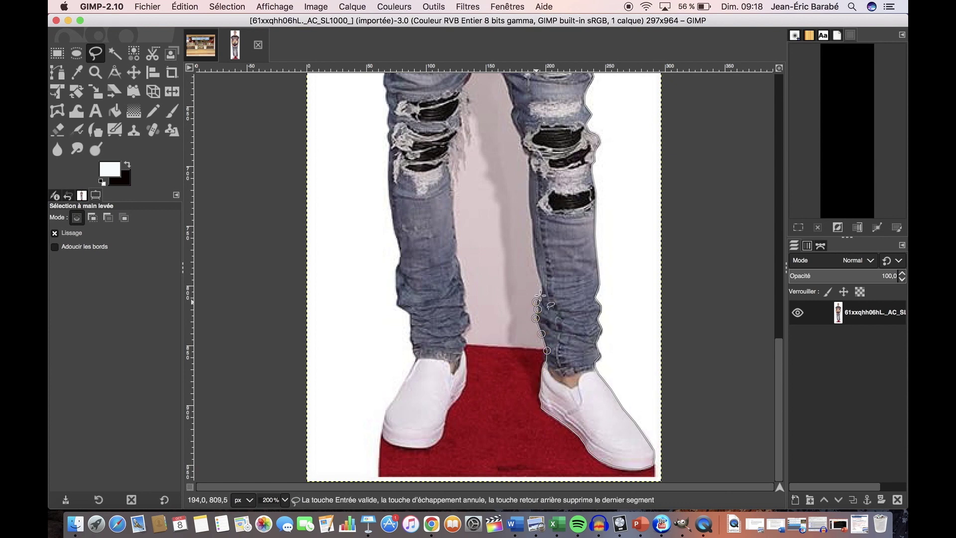
pyautogui.moveTo(539, 295); pyautogui.dragTo(532, 233)
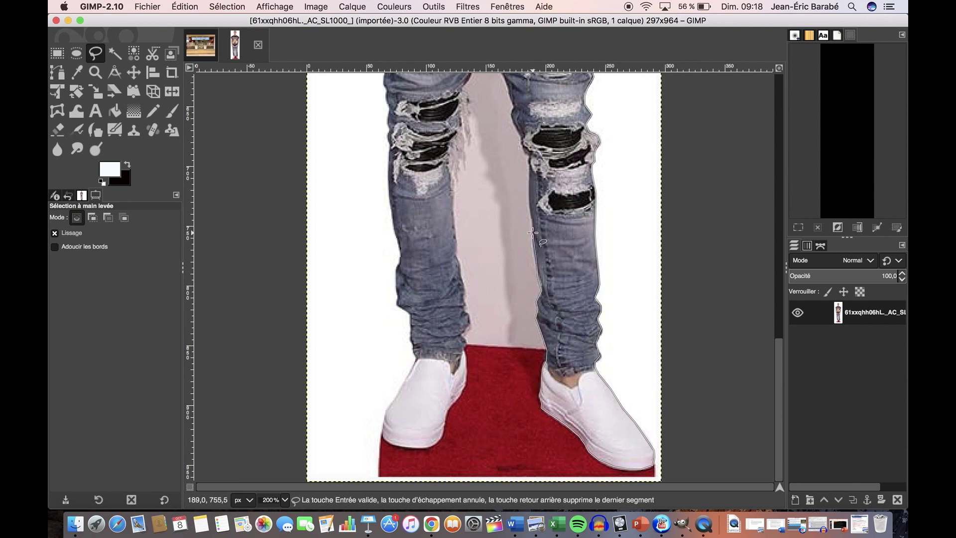
pyautogui.click(529, 164)
pyautogui.click(528, 157)
pyautogui.click(522, 151)
pyautogui.click(521, 146)
pyautogui.click(520, 138)
# - Trace up the inner thigh, around the crotch gap and down the other thigh to the frayed threads at the knee
pyautogui.moveTo(780, 363); pyautogui.dragTo(780, 306)
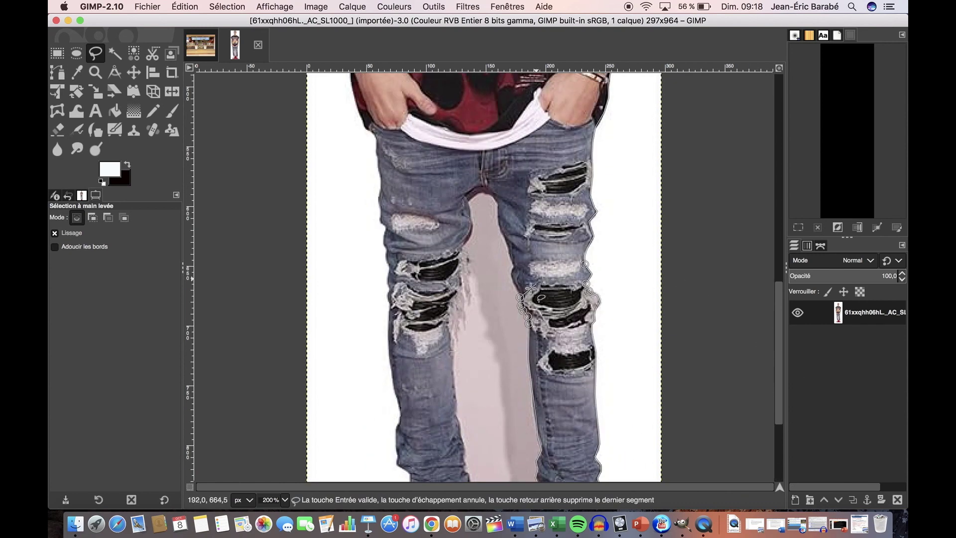
pyautogui.moveTo(531, 288)
pyautogui.mouseDown()
pyautogui.moveTo(498, 203)
pyautogui.moveTo(491, 191)
pyautogui.moveTo(471, 192)
pyautogui.moveTo(465, 327)
pyautogui.mouseUp()
pyautogui.click(457, 340)
pyautogui.click(454, 335)
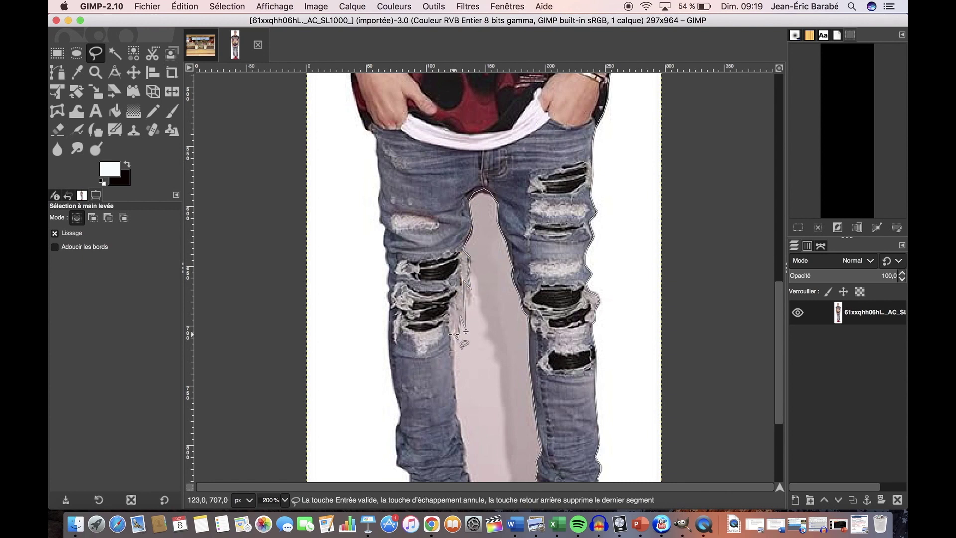
# - Continue the outline along the inner edge of the left-hand leg from below the frayed knee down the calf
pyautogui.click(454, 350)
pyautogui.click(453, 361)
pyautogui.click(455, 389)
pyautogui.click(457, 398)
pyautogui.click(457, 409)
pyautogui.click(456, 414)
pyautogui.click(461, 426)
# - Continue the outline down the inner edge of the left-hand jeans leg from the calf to the cuff
pyautogui.scroll(-5, 462, 425)
pyautogui.click(461, 273)
pyautogui.click(467, 286)
pyautogui.click(464, 298)
pyautogui.click(468, 306)
pyautogui.click(471, 316)
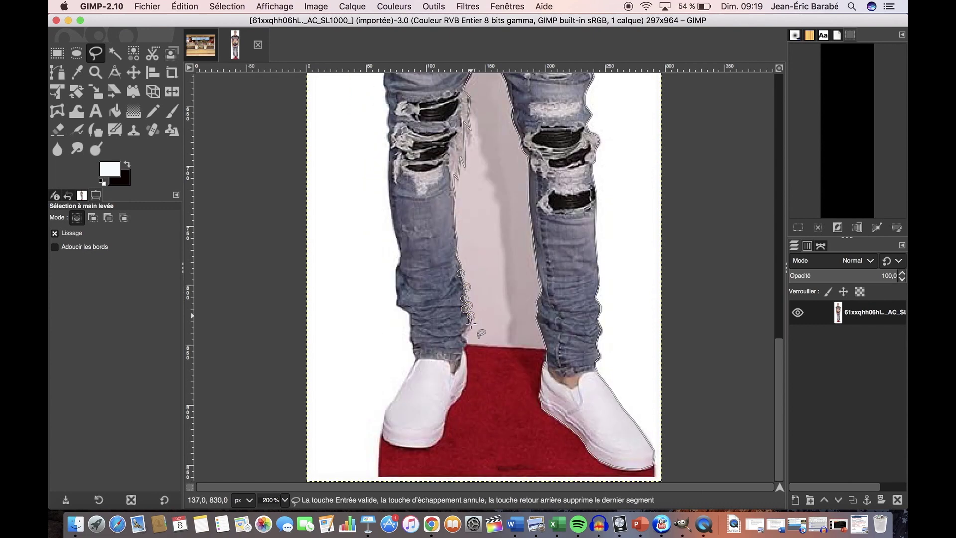
pyautogui.click(465, 355)
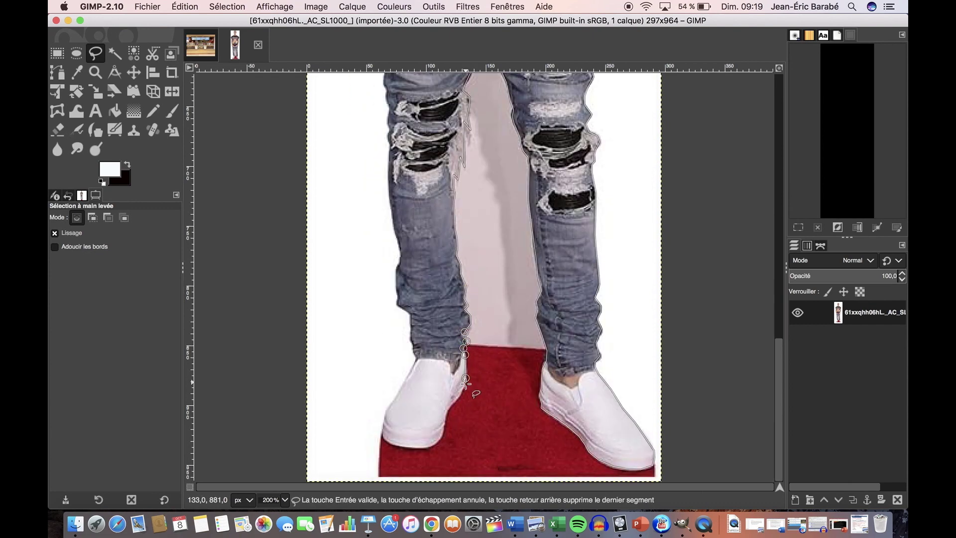
# - Trace around the left-hand white shoe, along its sole and up its outer side to the ankle
pyautogui.click(447, 415)
pyautogui.click(443, 429)
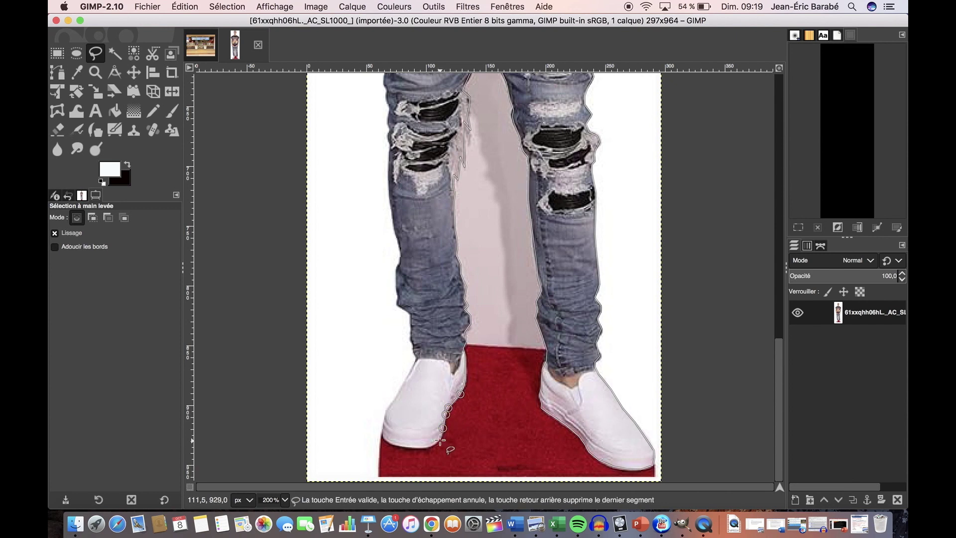
pyautogui.click(384, 437)
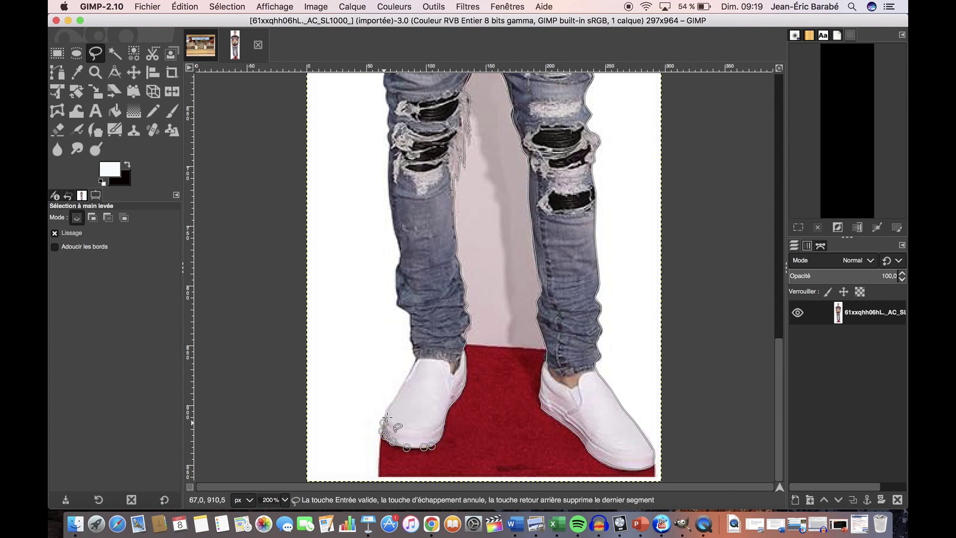
pyautogui.click(385, 412)
pyautogui.click(408, 381)
pyautogui.click(417, 359)
# - Carry the outline up the outer edge of the left-hand jeans leg from the cuff past the calf folds
pyautogui.click(412, 343)
pyautogui.click(411, 316)
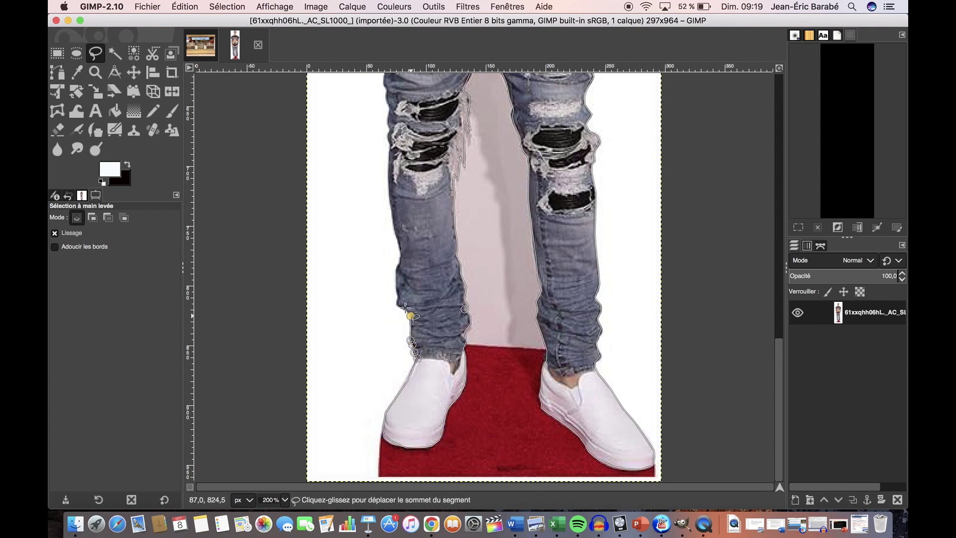
pyautogui.click(397, 305)
pyautogui.click(398, 296)
pyautogui.click(395, 289)
pyautogui.click(397, 265)
pyautogui.click(402, 255)
pyautogui.click(396, 234)
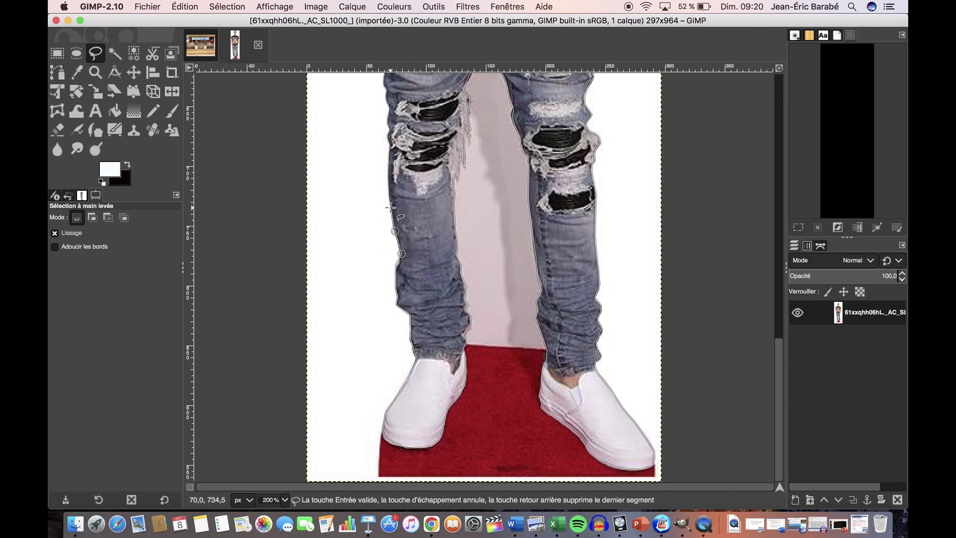
# - Trace the outer edge of the left-hand leg from the upper calf to the ripped knee
pyautogui.click(392, 209)
pyautogui.click(390, 181)
pyautogui.click(388, 145)
pyautogui.click(387, 136)
pyautogui.click(388, 128)
pyautogui.click(388, 122)
pyautogui.click(390, 110)
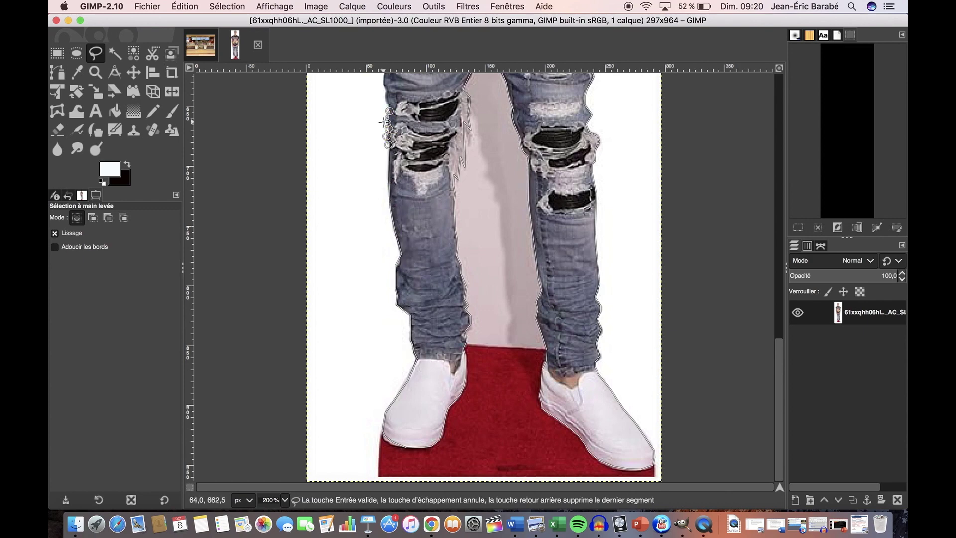
# - Continue the outline along the outer left-hand thigh from above the ripped knee to the shirt hem
pyautogui.scroll(5, 389, 110)
pyautogui.click(386, 305)
pyautogui.click(385, 295)
pyautogui.click(384, 289)
pyautogui.click(385, 275)
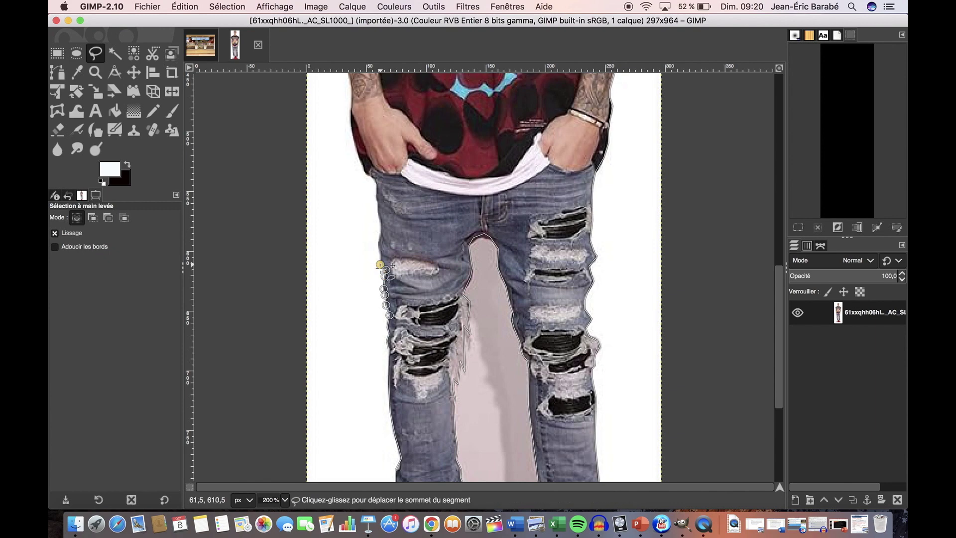
pyautogui.click(381, 255)
pyautogui.click(382, 223)
pyautogui.click(378, 209)
pyautogui.click(379, 200)
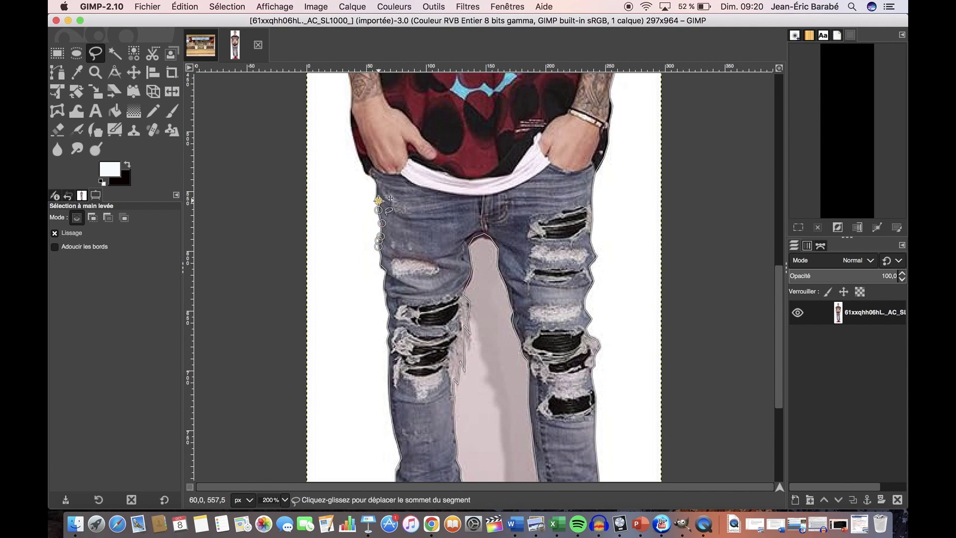
pyautogui.click(374, 195)
pyautogui.click(377, 184)
pyautogui.click(372, 177)
# - Trace the left-hand edge of the shirt hem beside the hand and up the wrist to the tattooed forearm
pyautogui.scroll(5, 372, 177)
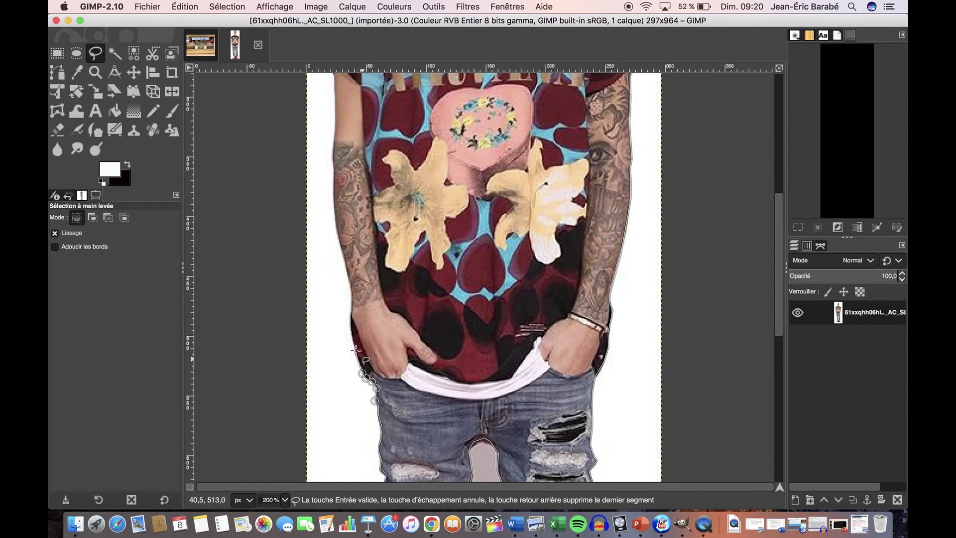
pyautogui.click(351, 313)
pyautogui.click(352, 291)
pyautogui.click(347, 276)
pyautogui.click(344, 260)
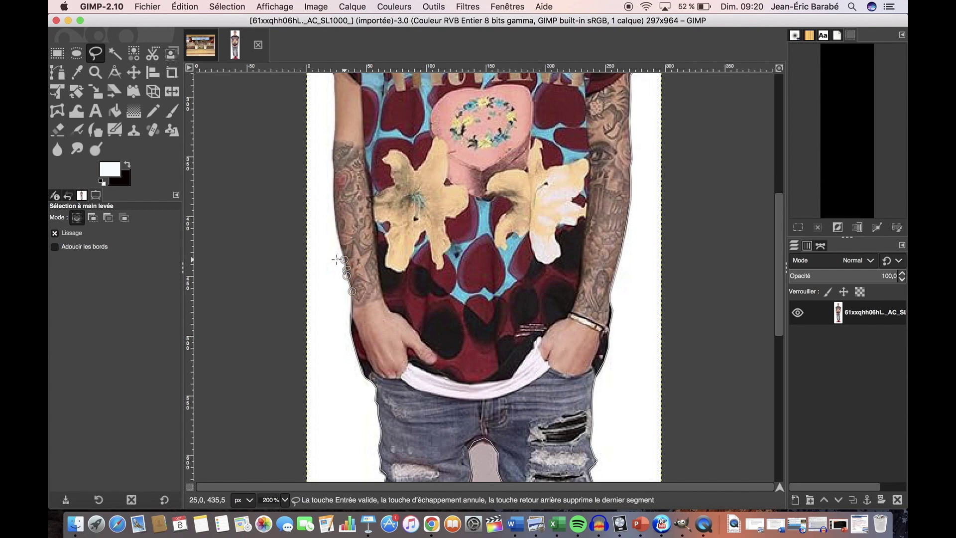
# - Carry the outline up the outer edge of the left-hand arm and around the lower corner of the sleeve
pyautogui.scroll(5, 335, 222)
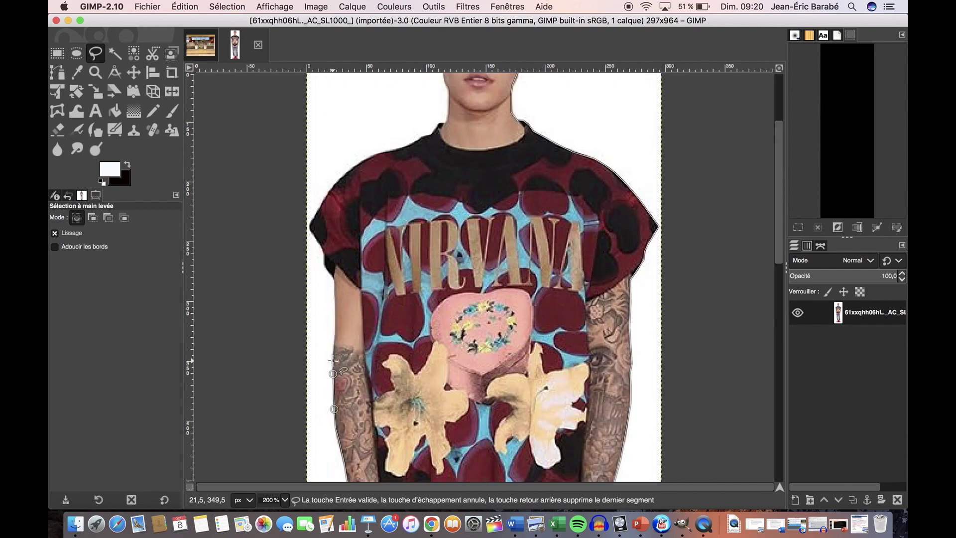
pyautogui.click(336, 329)
pyautogui.click(334, 279)
pyautogui.click(323, 265)
pyautogui.click(324, 256)
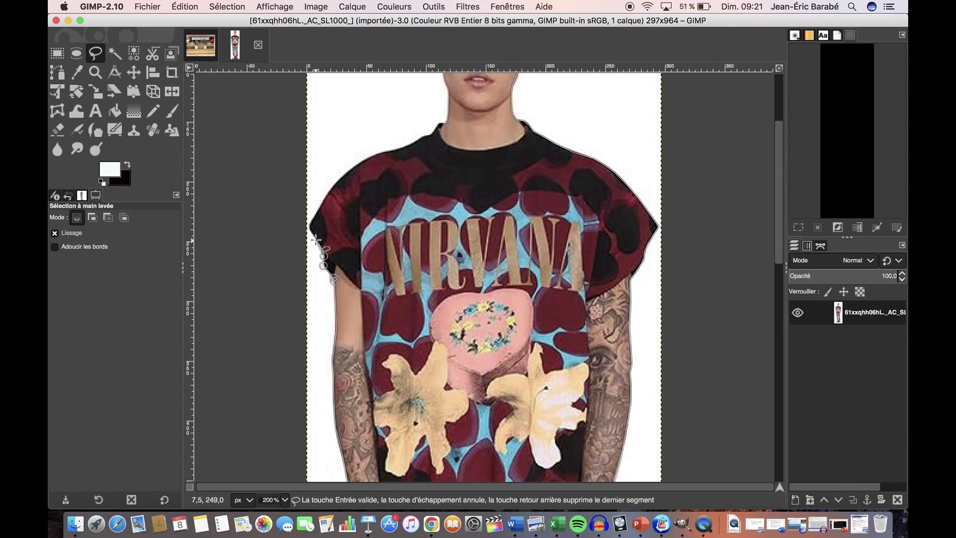
# - Trace the left-hand sleeve edge and the shoulder up to the shirt collar
pyautogui.click(323, 199)
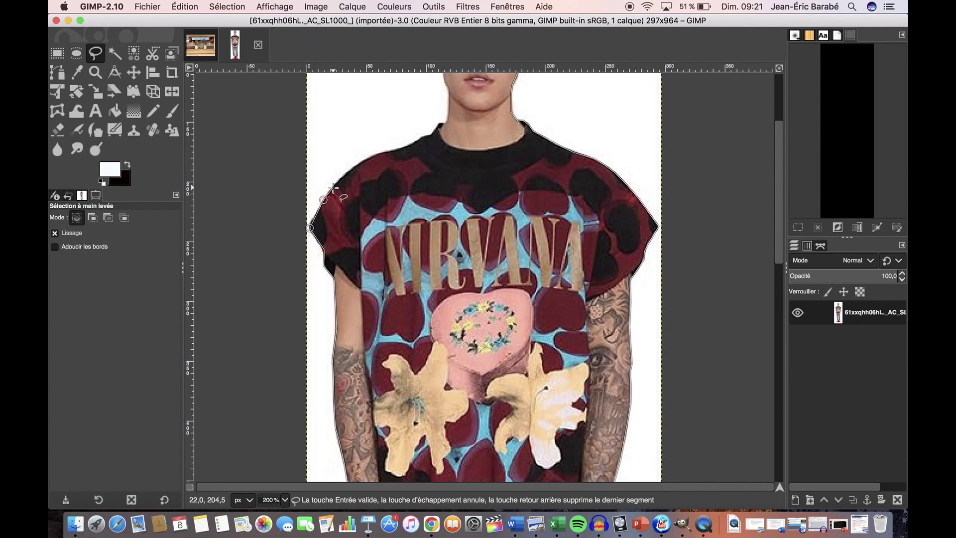
pyautogui.click(366, 158)
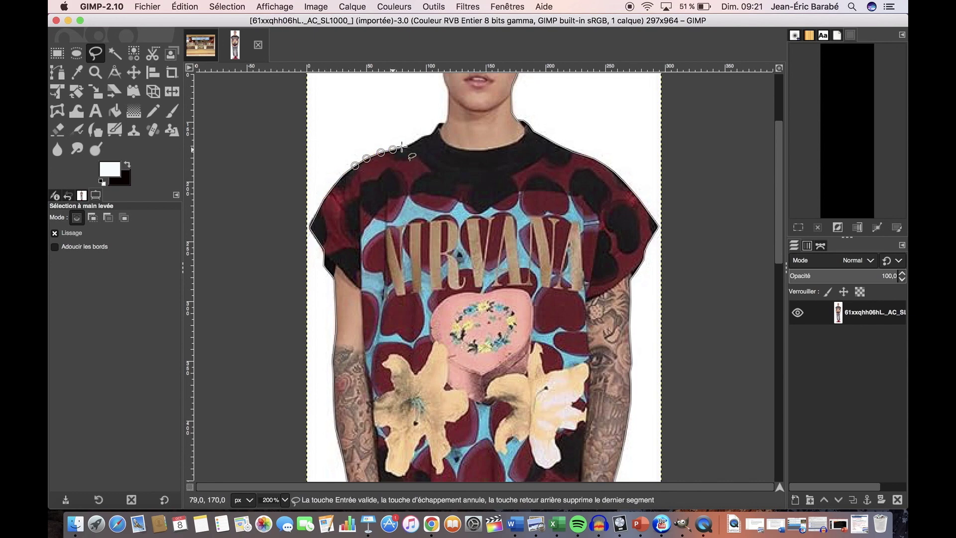
pyautogui.click(428, 133)
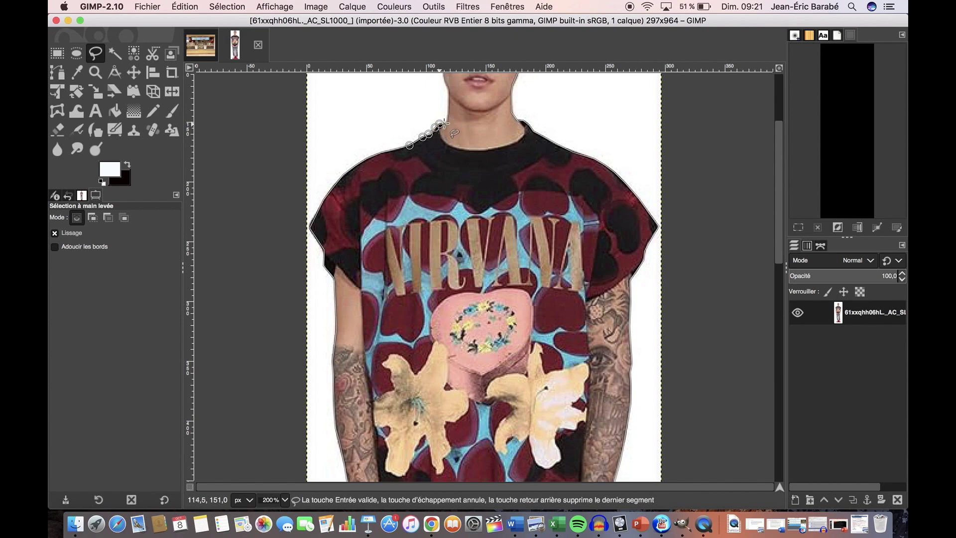
# - Outline the left-hand side of the neck and face up to the hair and close the selection around the figure
pyautogui.scroll(5, 450, 93)
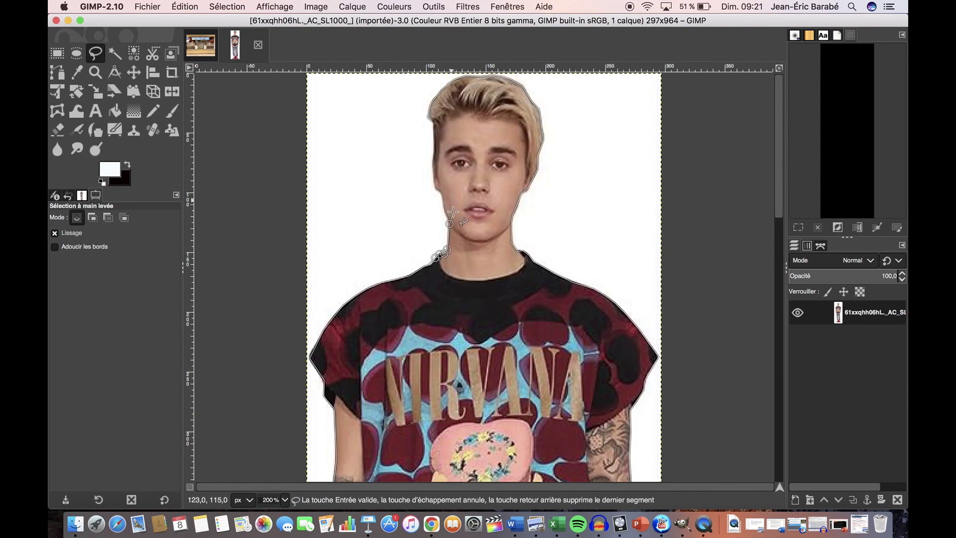
pyautogui.click(441, 191)
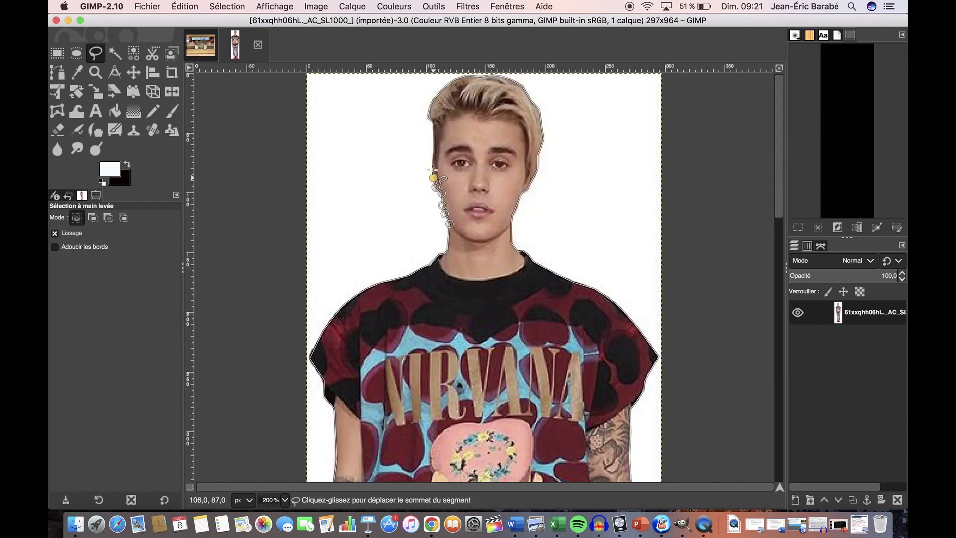
pyautogui.click(431, 173)
pyautogui.press('Return')
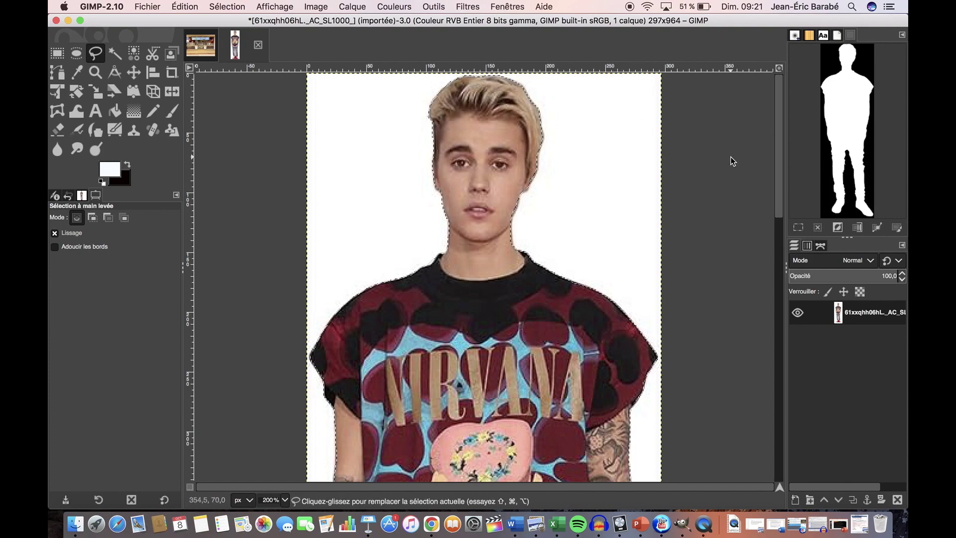
# - Check the selection along the whole figure and copy the selected area
pyautogui.scroll(-15, 649, 211)
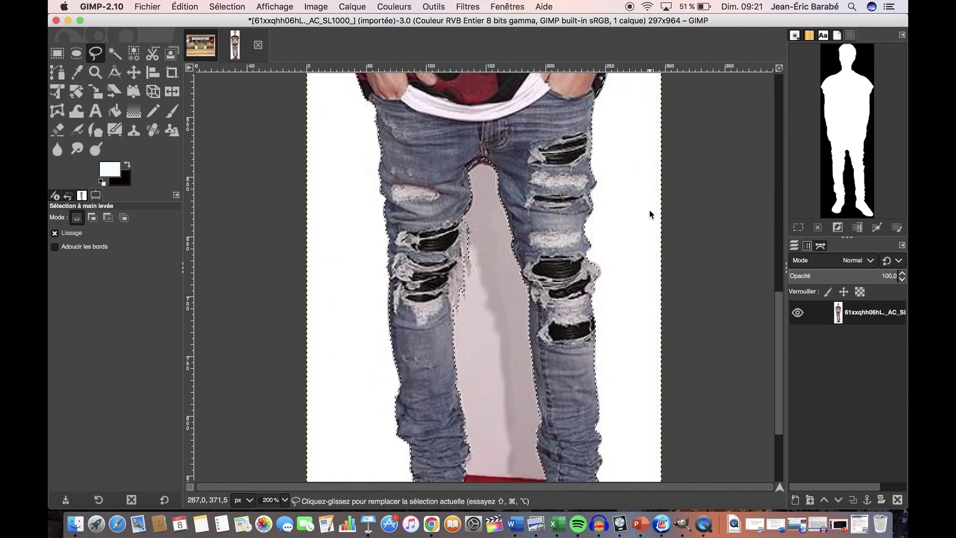
pyautogui.scroll(15, 650, 210)
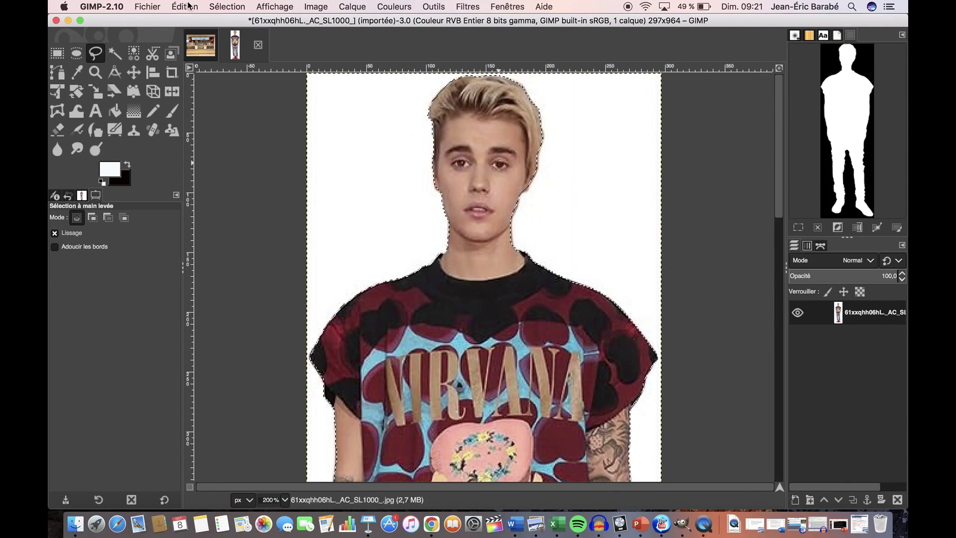
pyautogui.click(188, 6)
pyautogui.click(200, 80)
# - Switch to the Tim Hortons counter image and add a new transparent layer above the photo
pyautogui.click(200, 44)
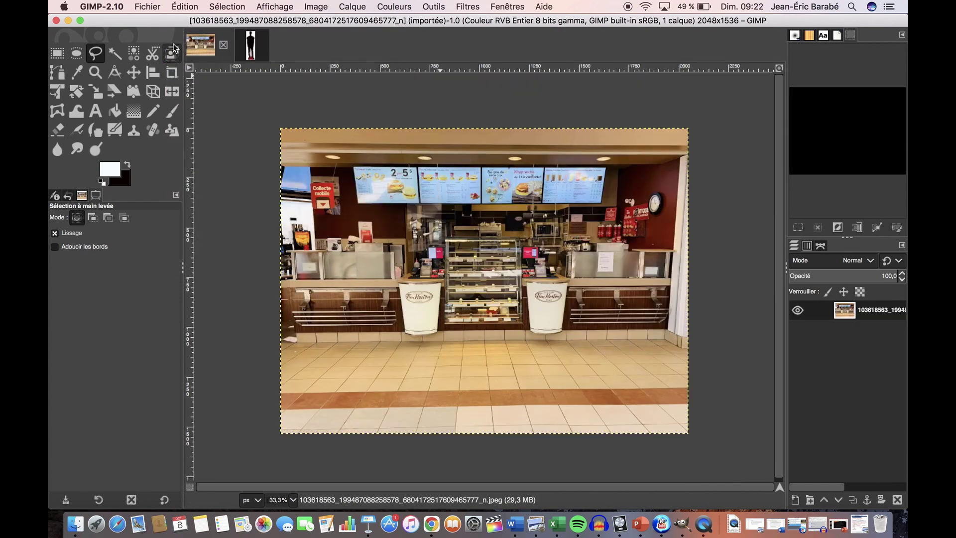
pyautogui.click(352, 6)
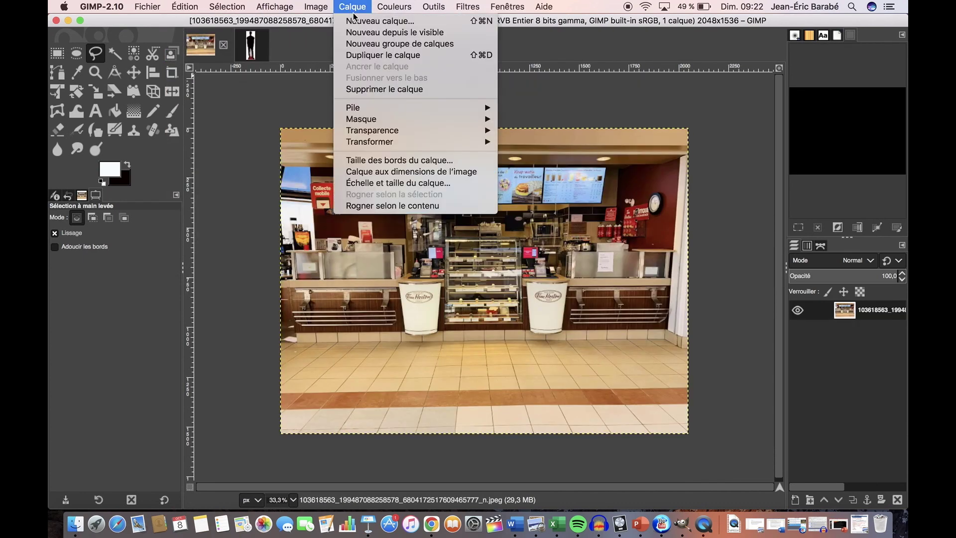
pyautogui.click(386, 23)
pyautogui.click(504, 283)
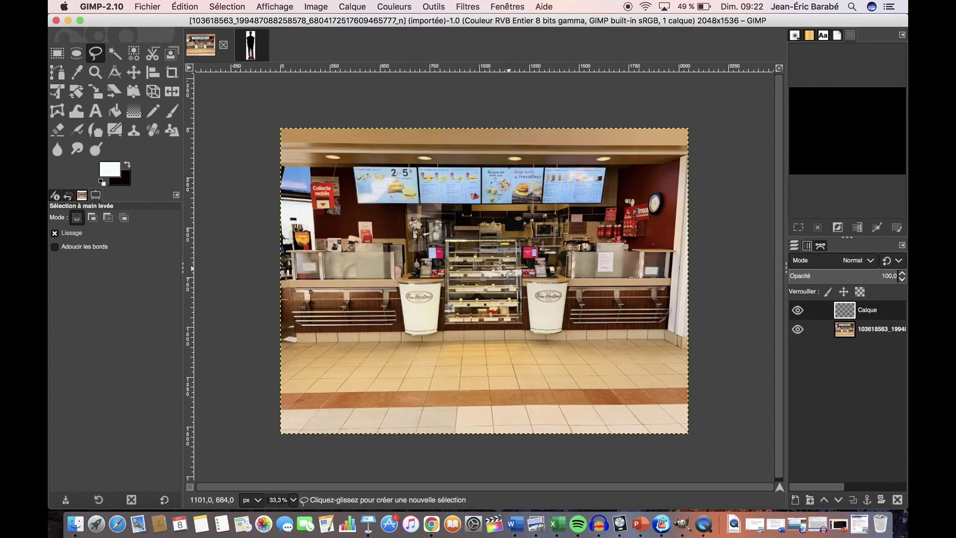
# - Paste the copied figure and move it to the right-hand part of the counter, near the wall clock
pyautogui.click(185, 6)
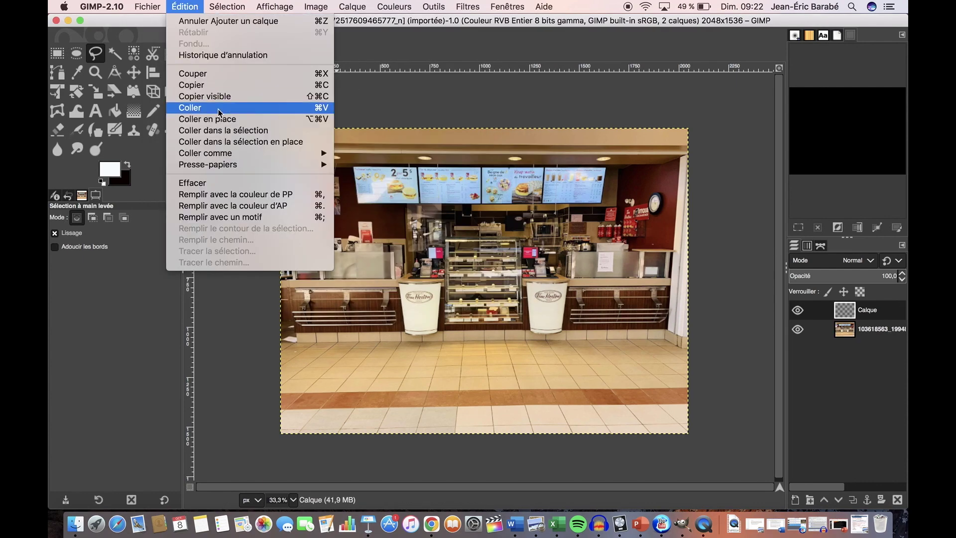
pyautogui.click(218, 107)
pyautogui.click(133, 73)
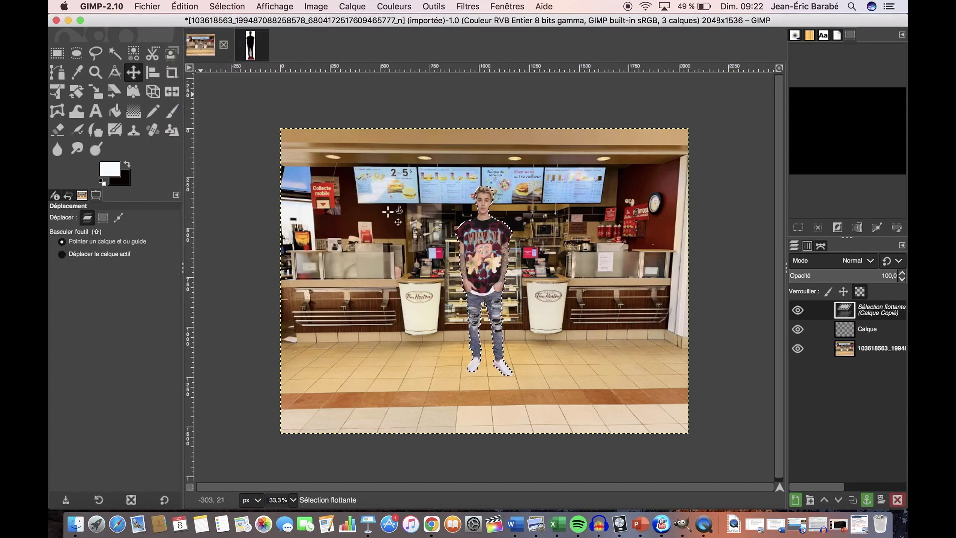
pyautogui.moveTo(492, 260); pyautogui.dragTo(617, 270)
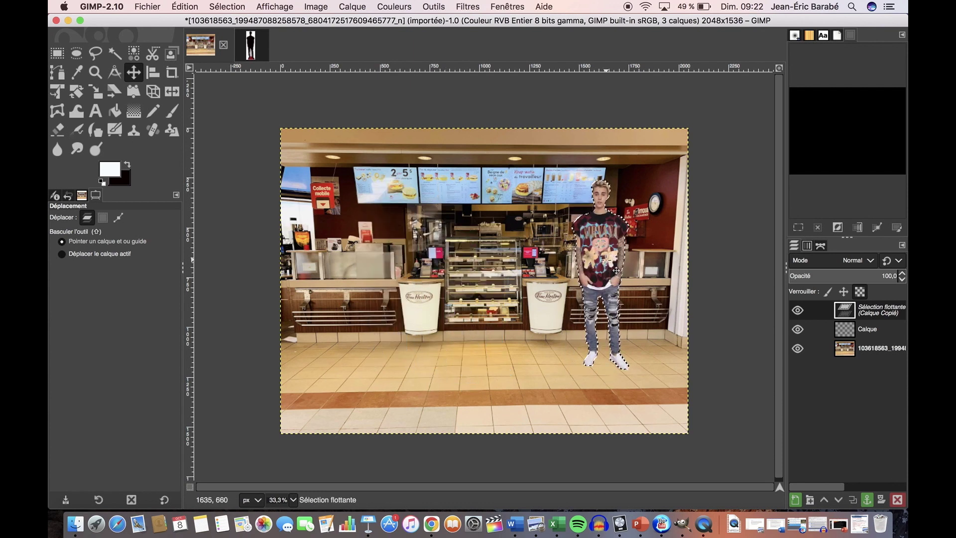
# - Scale the pasted figure to about 272 × 833 px and anchor the floating selection to the new layer
pyautogui.click(434, 6)
pyautogui.moveTo(498, 44)
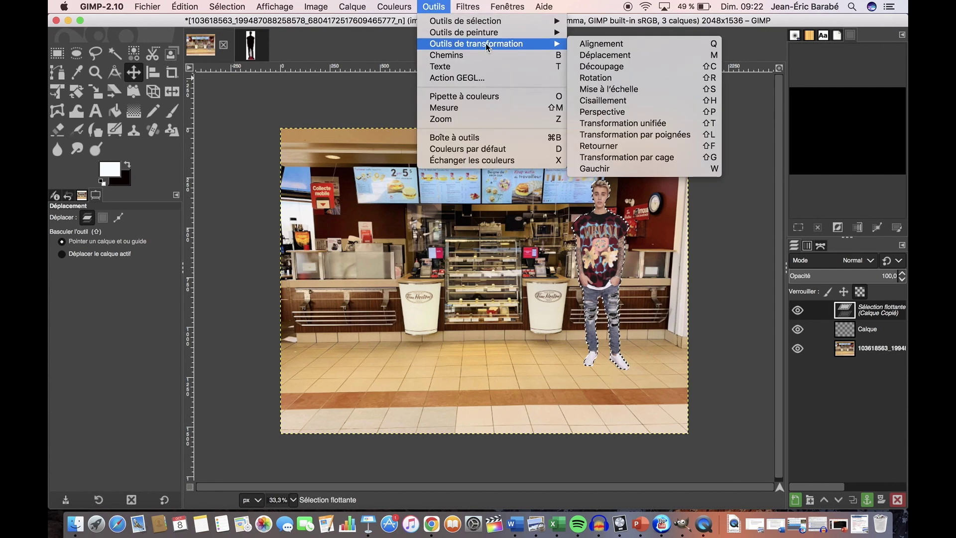
pyautogui.click(624, 90)
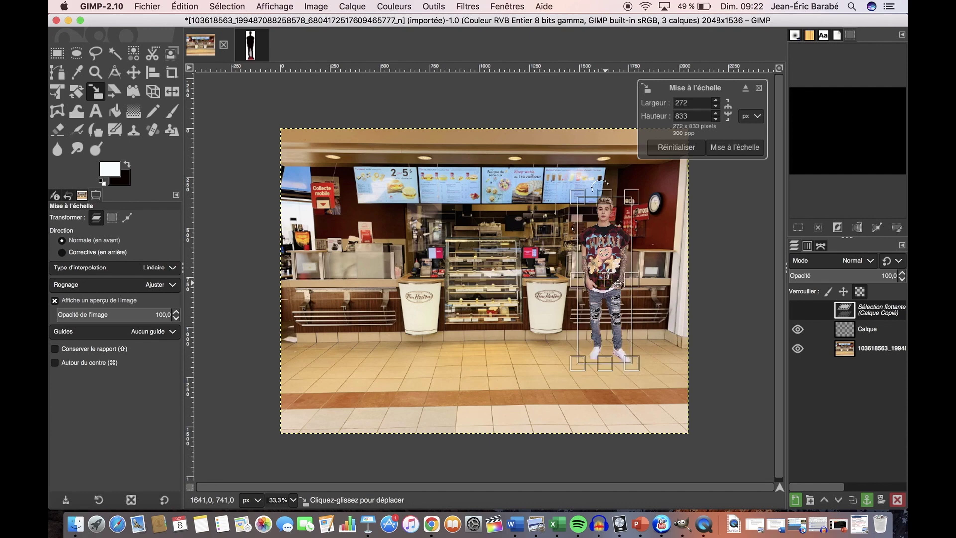
pyautogui.click(735, 147)
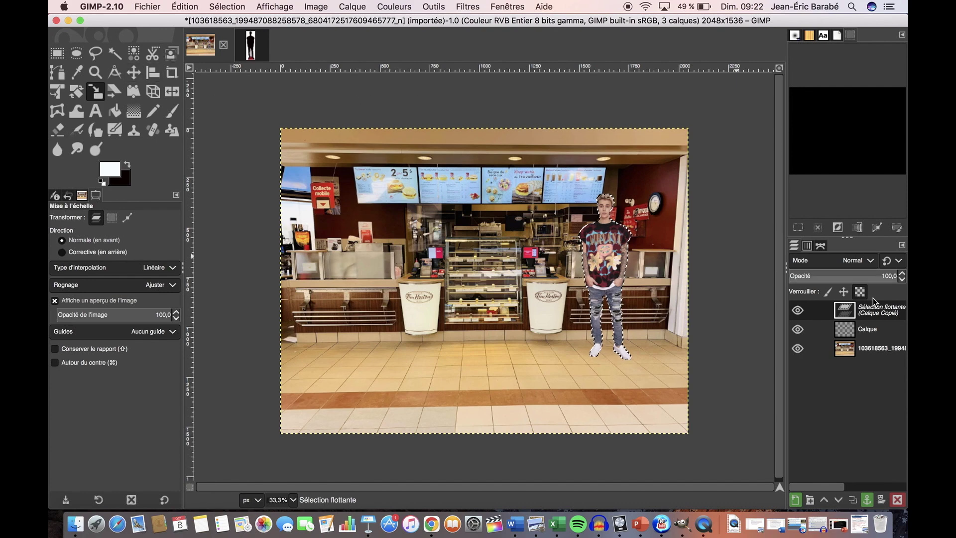
pyautogui.rightClick(866, 310)
pyautogui.click(756, 125)
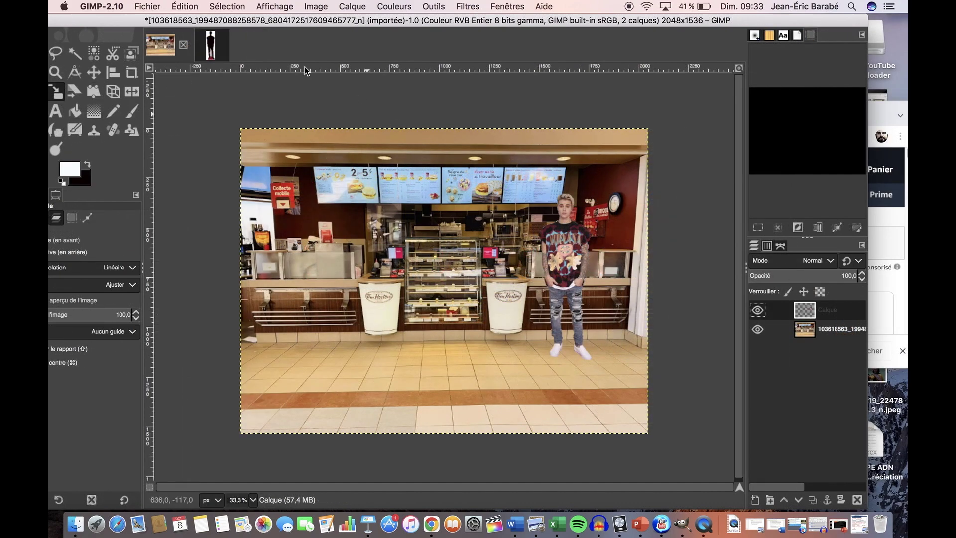
# - Shift the figure layer's midtone colour balance toward yellow, with the yellow-blue value at -17.4
pyautogui.click(382, 6)
pyautogui.click(404, 18)
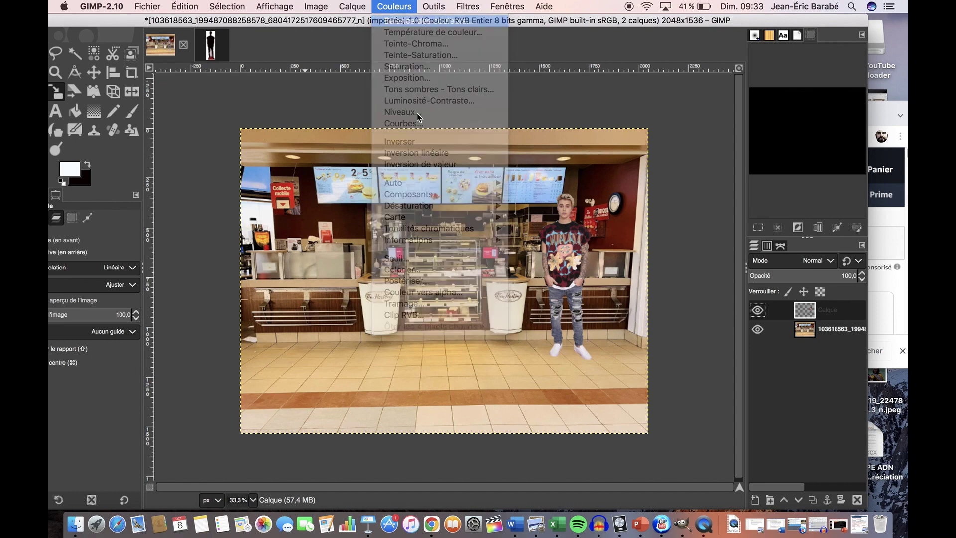
pyautogui.moveTo(527, 20); pyautogui.dragTo(817, 51)
pyautogui.moveTo(777, 195); pyautogui.dragTo(790, 194)
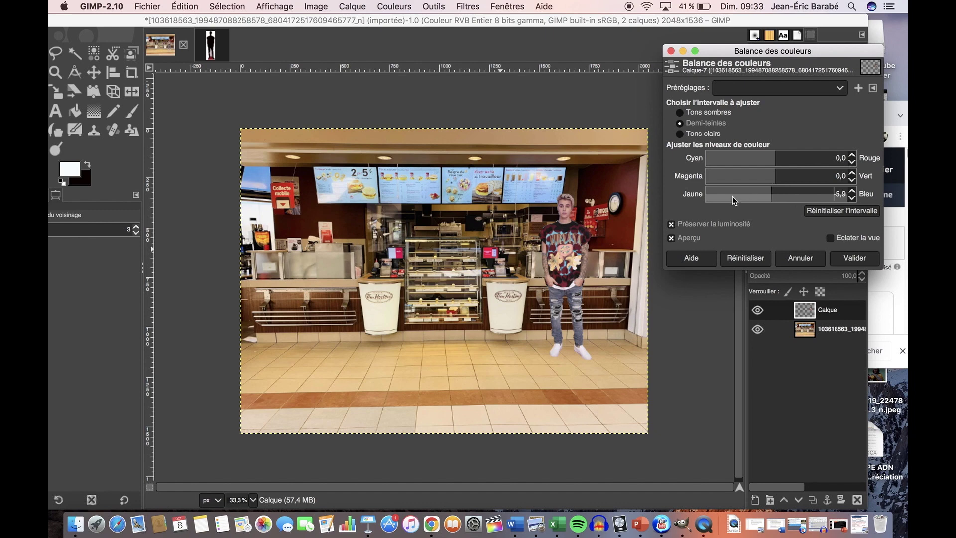
pyautogui.moveTo(766, 194); pyautogui.dragTo(763, 194)
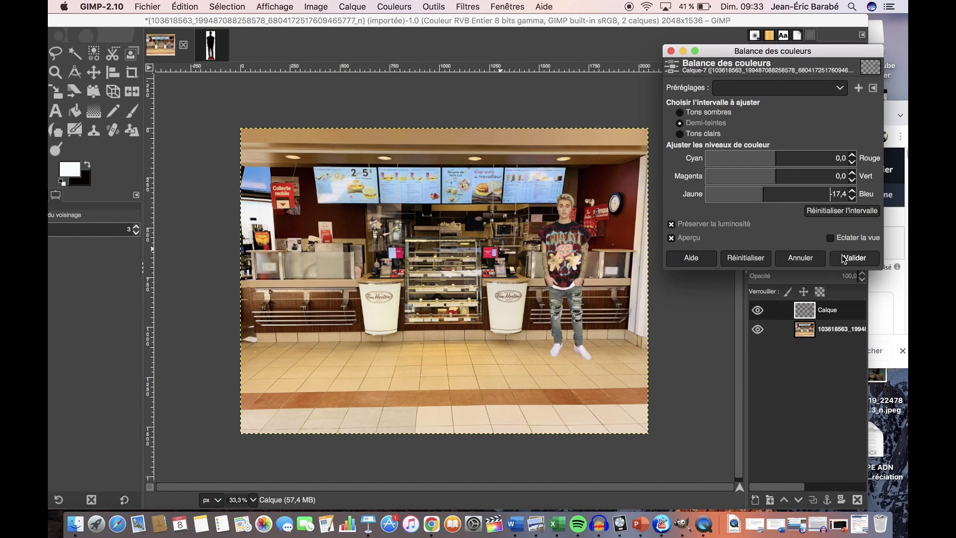
pyautogui.click(853, 258)
# - Adjust the figure layer's brightness to 20 and contrast to 24
pyautogui.click(392, 7)
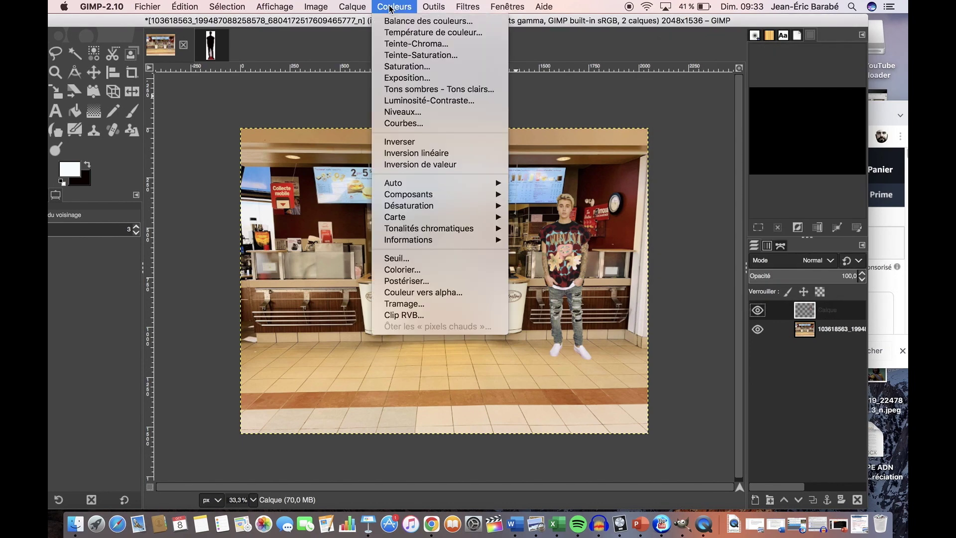
pyautogui.click(435, 102)
pyautogui.moveTo(427, 77)
pyautogui.mouseDown()
pyautogui.moveTo(518, 80)
pyautogui.moveTo(445, 82)
pyautogui.mouseUp()
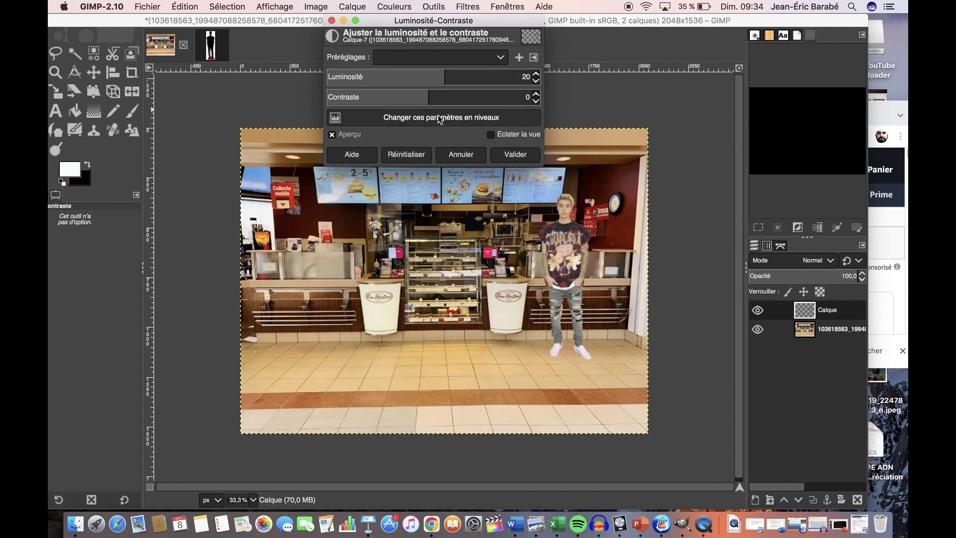
pyautogui.moveTo(494, 99); pyautogui.dragTo(659, 102)
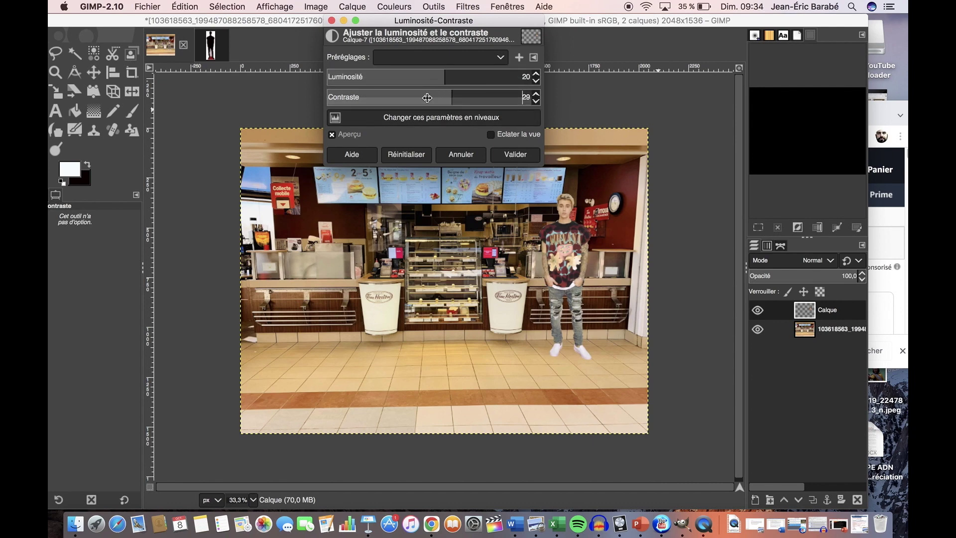
pyautogui.click(446, 98)
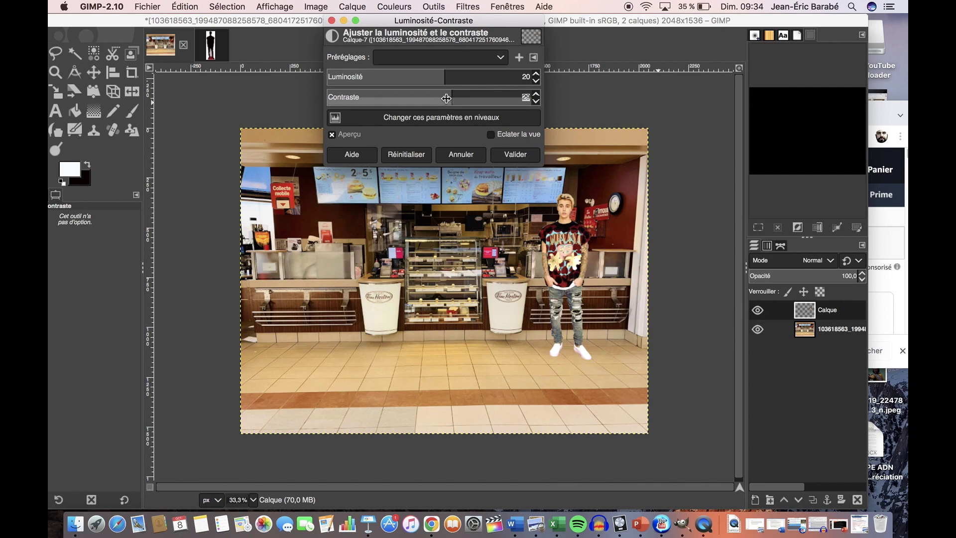
pyautogui.moveTo(437, 98); pyautogui.dragTo(416, 102)
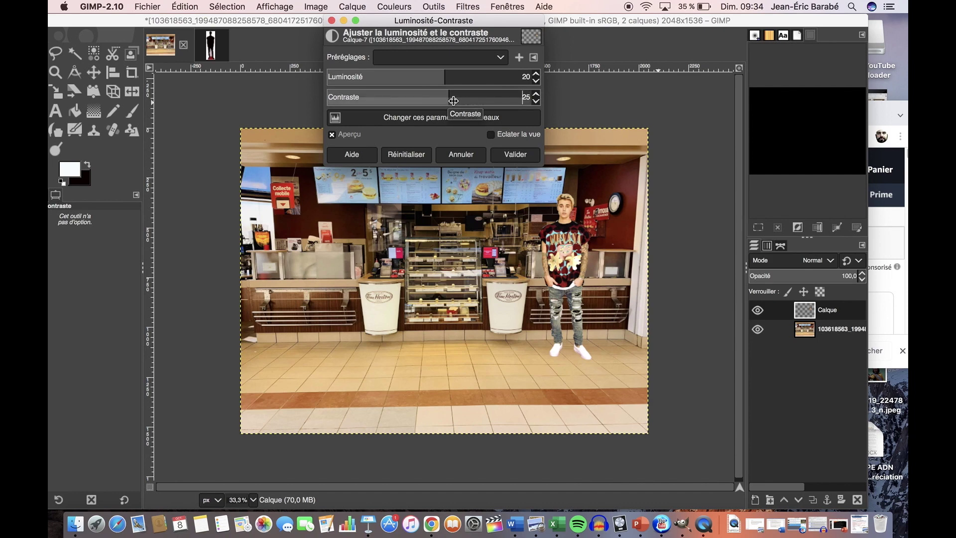
pyautogui.scroll(-1, 443, 98)
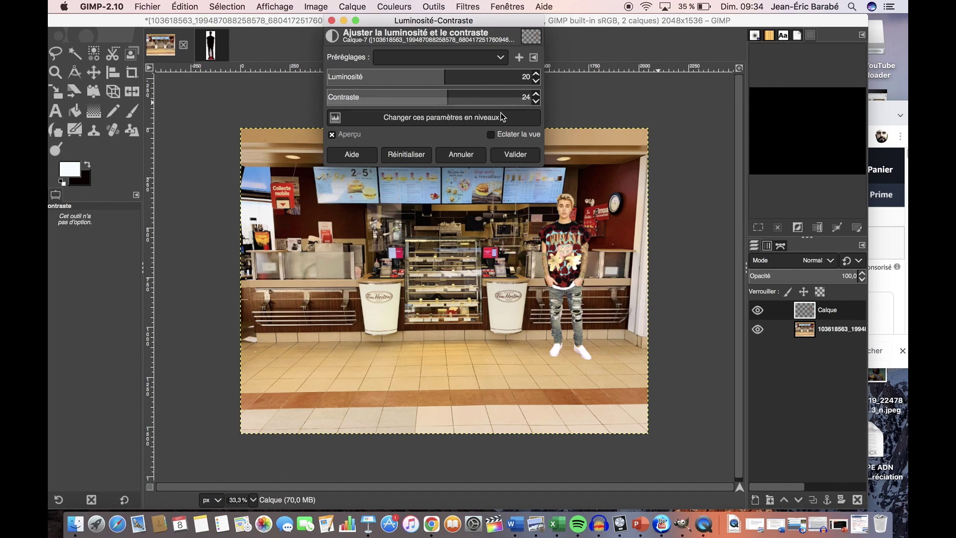
pyautogui.click(516, 155)
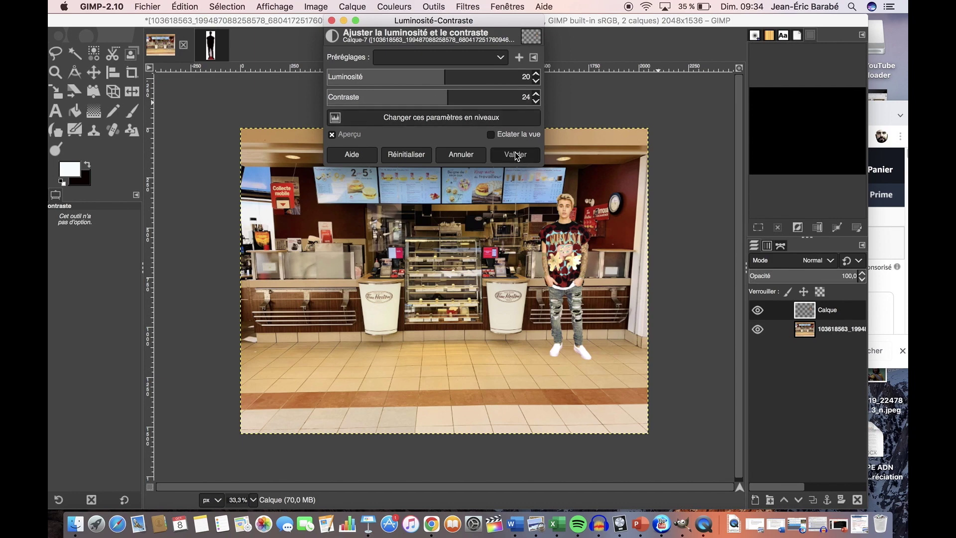
# - Zoom in to 400% on the figure's shoulder and activate the Eraser
pyautogui.click(253, 499)
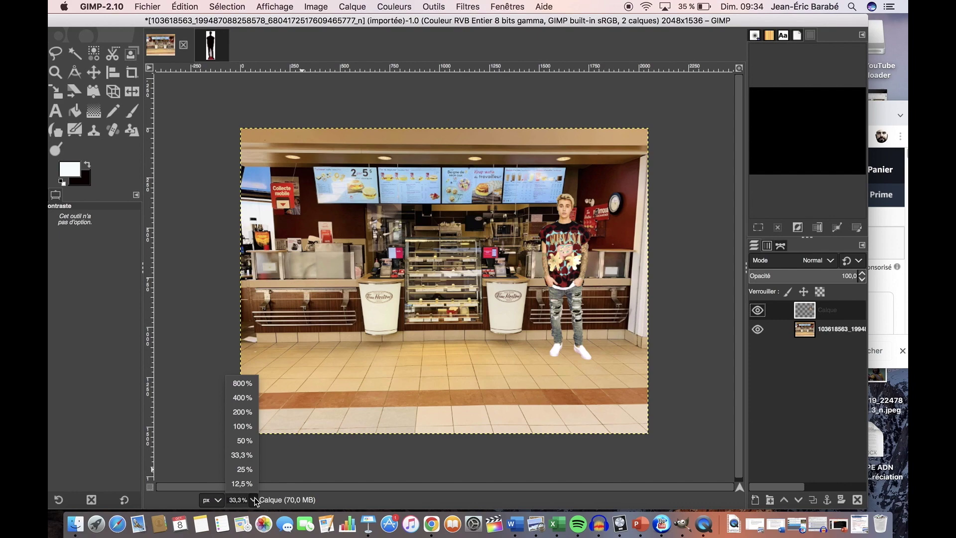
pyautogui.click(243, 412)
pyautogui.hscroll(15, 468, 458)
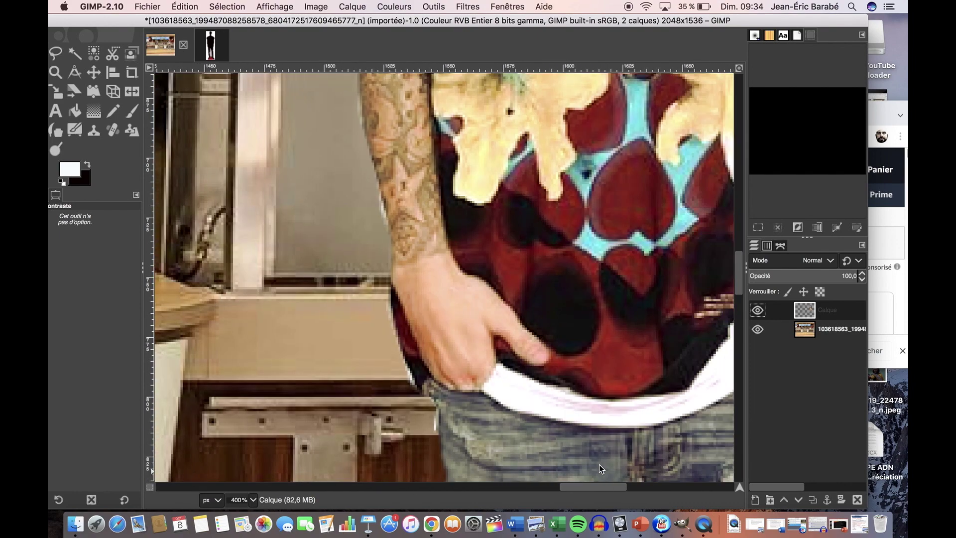
pyautogui.scroll(10, 545, 278)
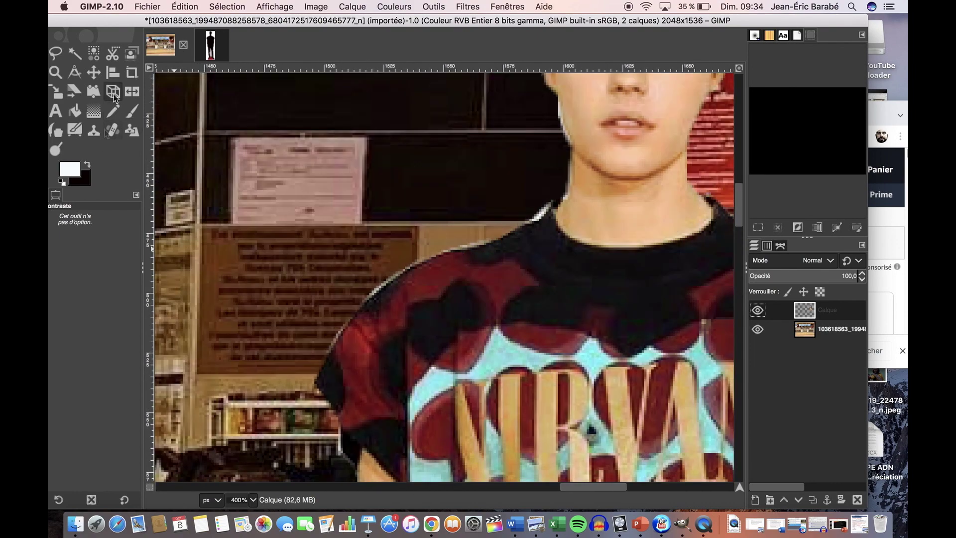
pyautogui.click(434, 7)
pyautogui.moveTo(470, 34)
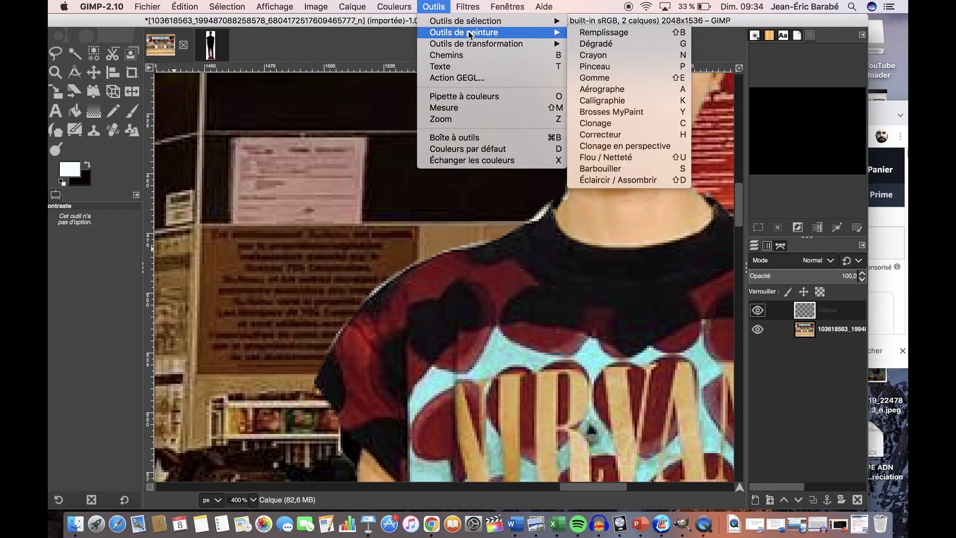
pyautogui.click(622, 79)
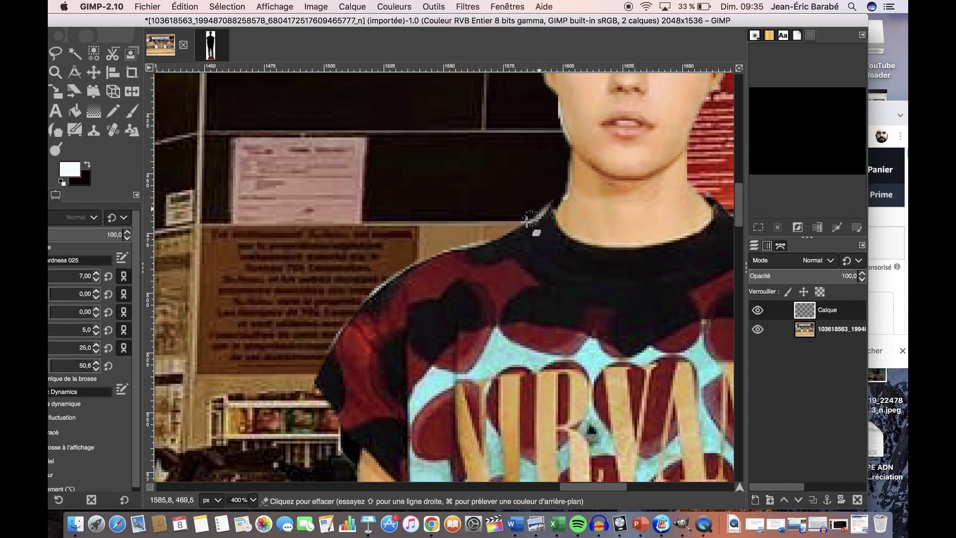
# - Try erasing the light fringe along the figure's shoulder, and undo the last eraser stroke
pyautogui.moveTo(464, 245)
pyautogui.mouseDown()
pyautogui.moveTo(371, 297)
pyautogui.moveTo(502, 239)
pyautogui.mouseUp()
pyautogui.click(185, 6)
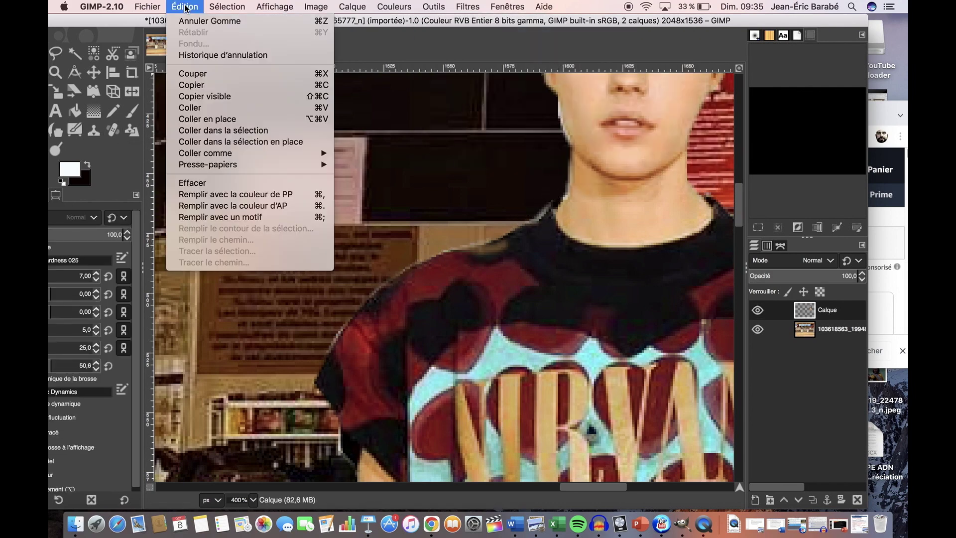
pyautogui.click(203, 21)
# - Set the Eraser size to 2 and erase the light fringe around the figure's neck, face, hair and far shoulder
pyautogui.moveTo(319, 21)
pyautogui.mouseDown()
pyautogui.moveTo(405, 21)
pyautogui.moveTo(392, 24)
pyautogui.mouseUp()
pyautogui.click(169, 283)
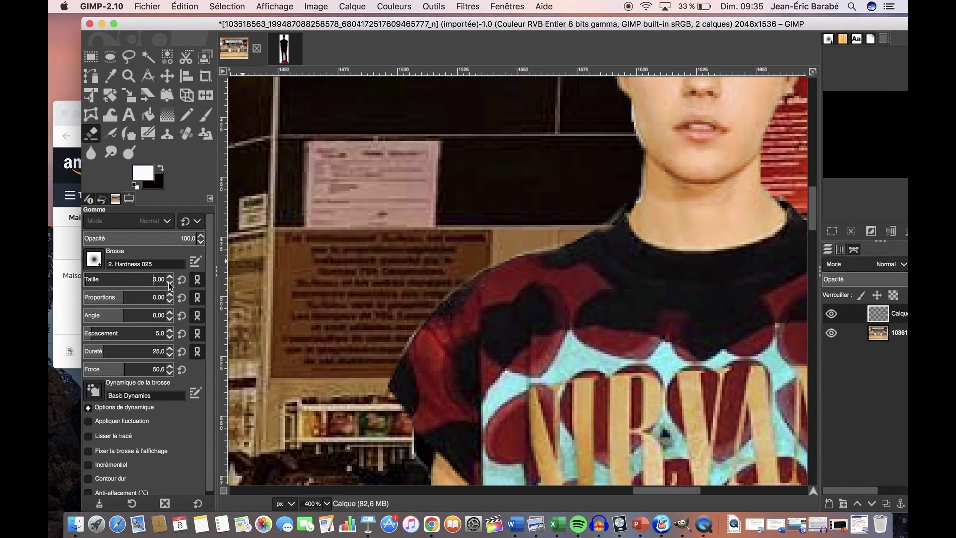
pyautogui.scroll(5, 637, 205)
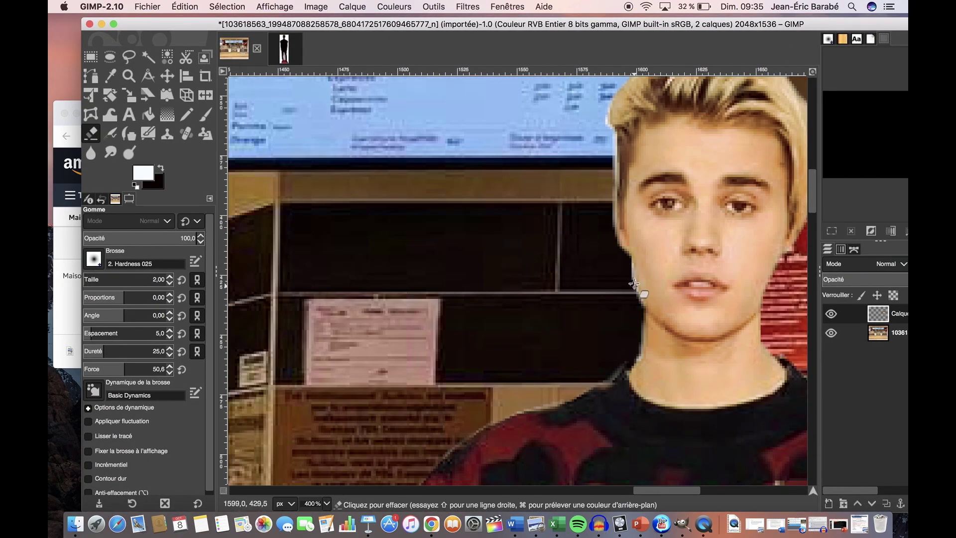
pyautogui.scroll(5, 608, 128)
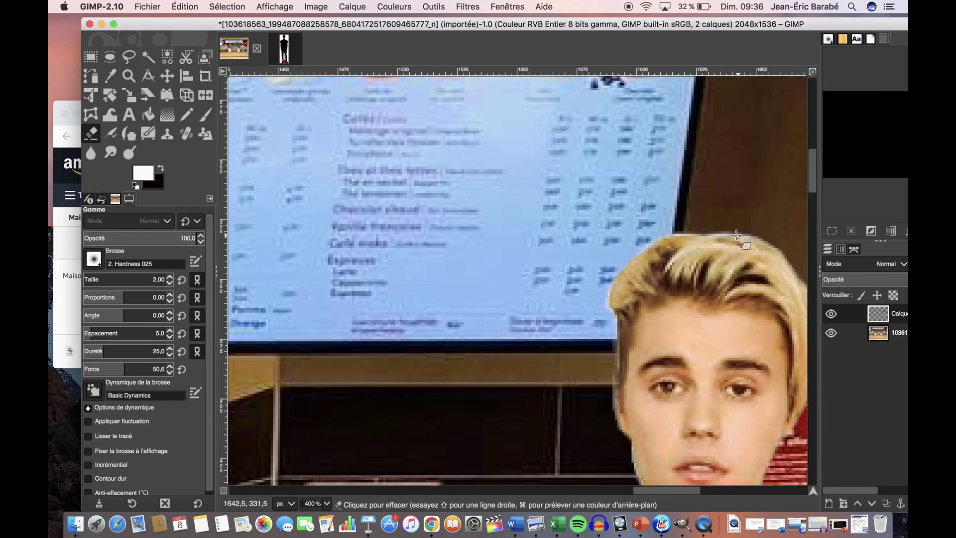
pyautogui.hscroll(7, 737, 234)
pyautogui.scroll(-10, 594, 201)
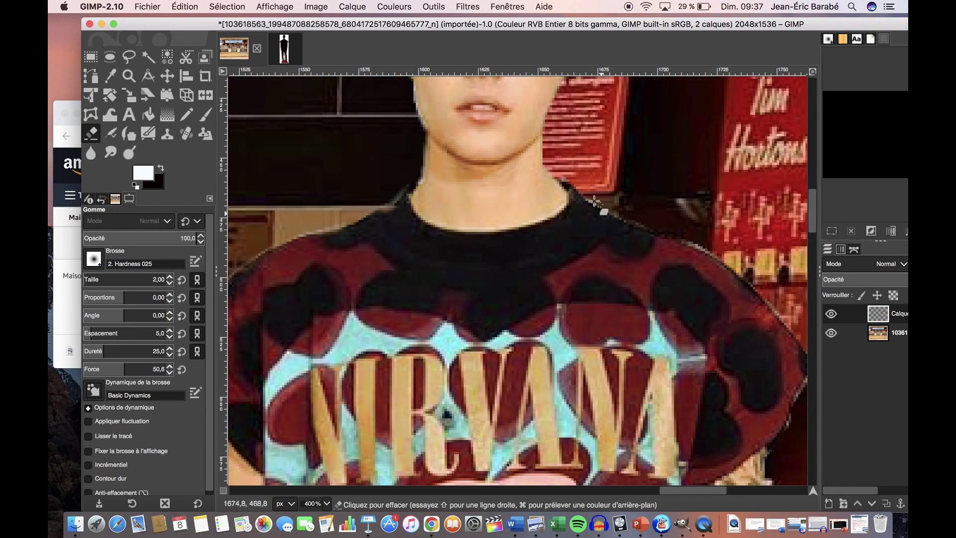
# - Erase the light fringe along the sleeve and tattooed arm on the wall-clock side and down around the jeans
pyautogui.hscroll(8, 647, 294)
pyautogui.scroll(-5, 576, 334)
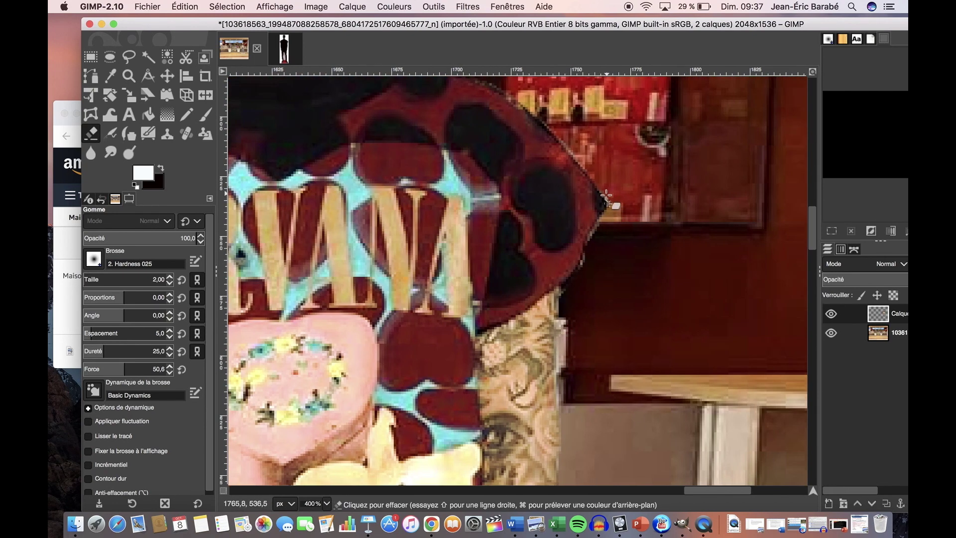
pyautogui.scroll(-8, 647, 278)
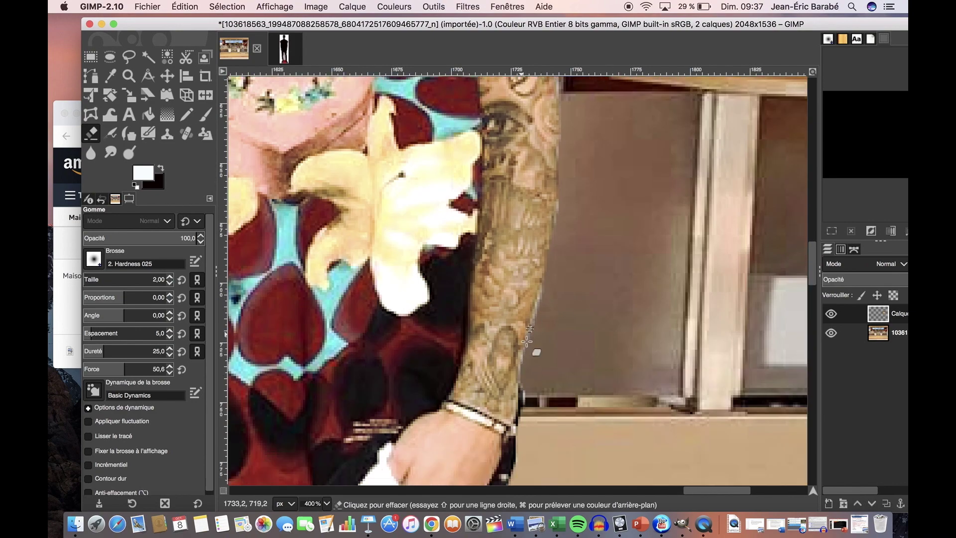
pyautogui.scroll(-15, 533, 324)
pyautogui.hscroll(-15, 657, 423)
pyautogui.scroll(8, 617, 364)
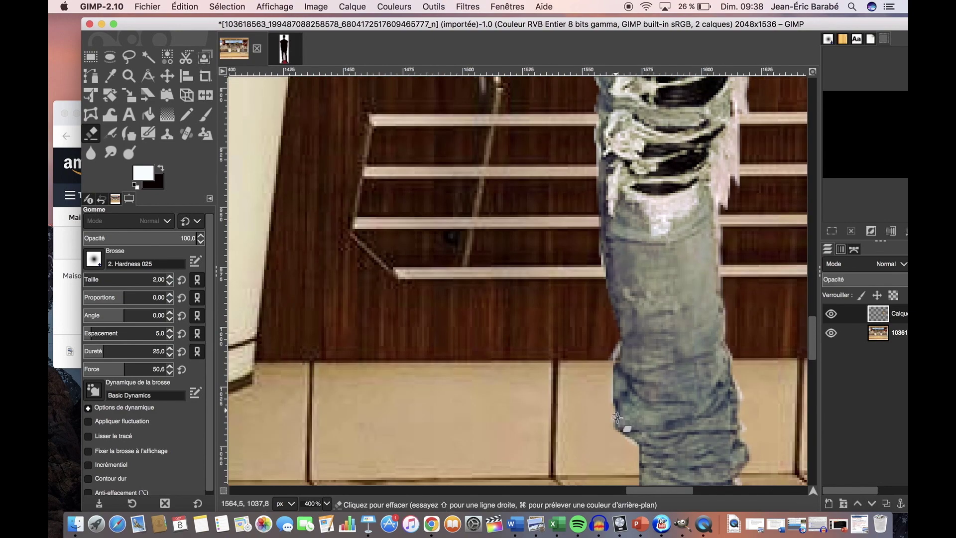
# - Erase the remaining light fringe up the leg, arm and sleeve on the display-case side of the figure
pyautogui.scroll(8, 617, 417)
pyautogui.moveTo(813, 318); pyautogui.dragTo(811, 280)
pyautogui.scroll(6, 643, 313)
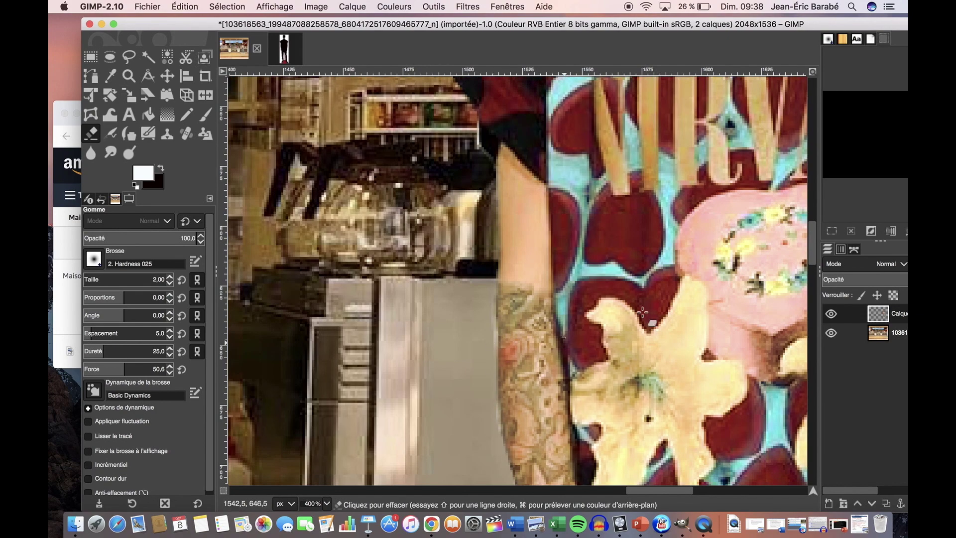
pyautogui.scroll(10, 478, 138)
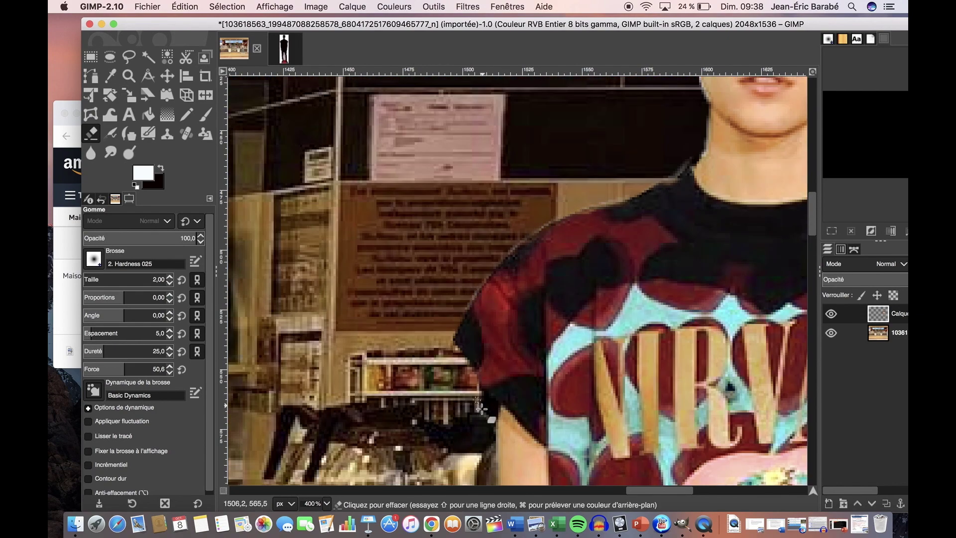
pyautogui.scroll(6, 697, 204)
pyautogui.click(327, 503)
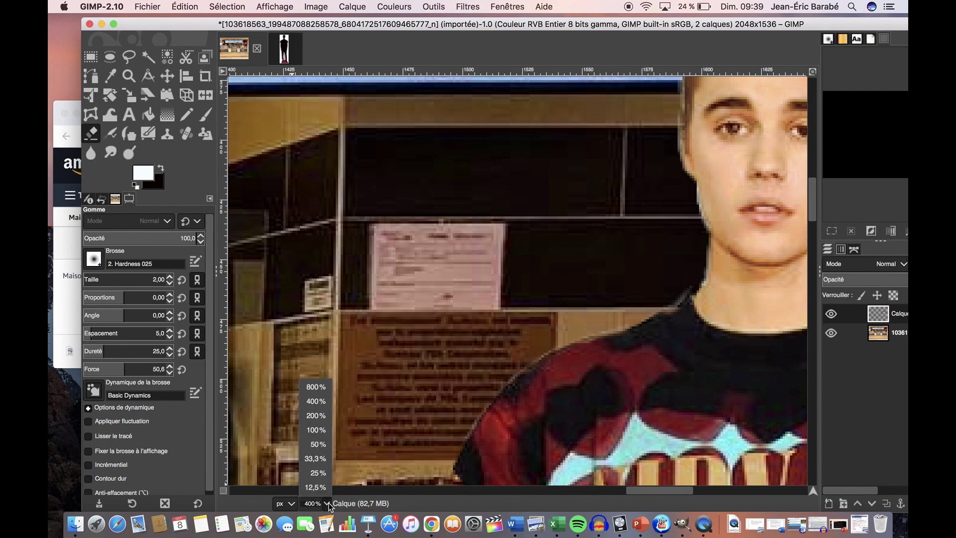
pyautogui.click(316, 433)
pyautogui.moveTo(809, 236); pyautogui.dragTo(814, 262)
pyautogui.click(393, 6)
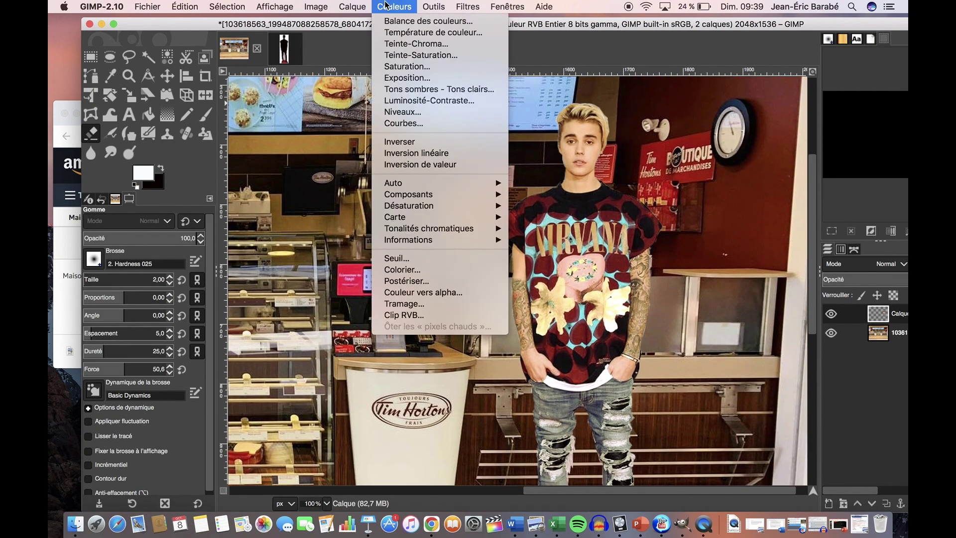
pyautogui.click(429, 77)
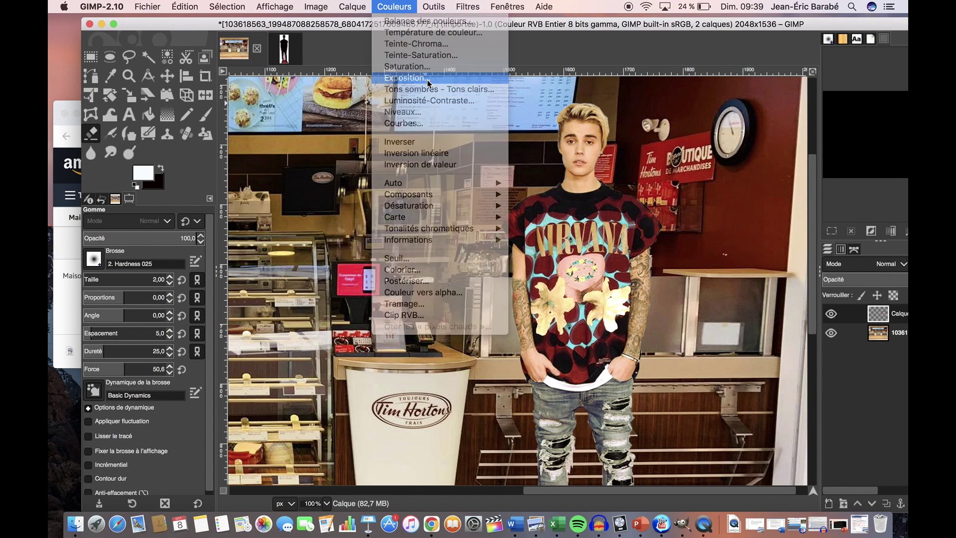
pyautogui.click(792, 89)
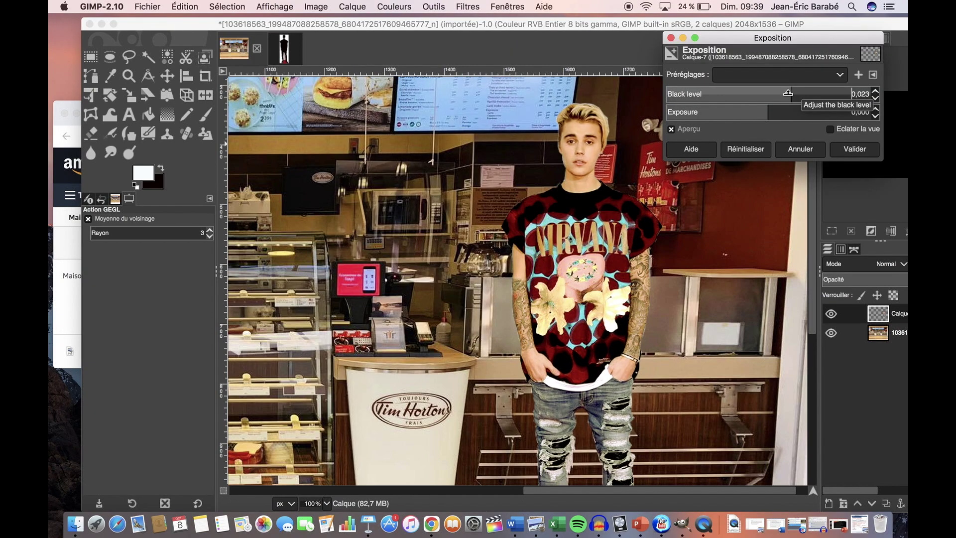
pyautogui.click(778, 112)
pyautogui.moveTo(778, 112)
pyautogui.mouseDown()
pyautogui.moveTo(756, 115)
pyautogui.moveTo(826, 112)
pyautogui.moveTo(790, 116)
pyautogui.mouseUp()
pyautogui.click(793, 151)
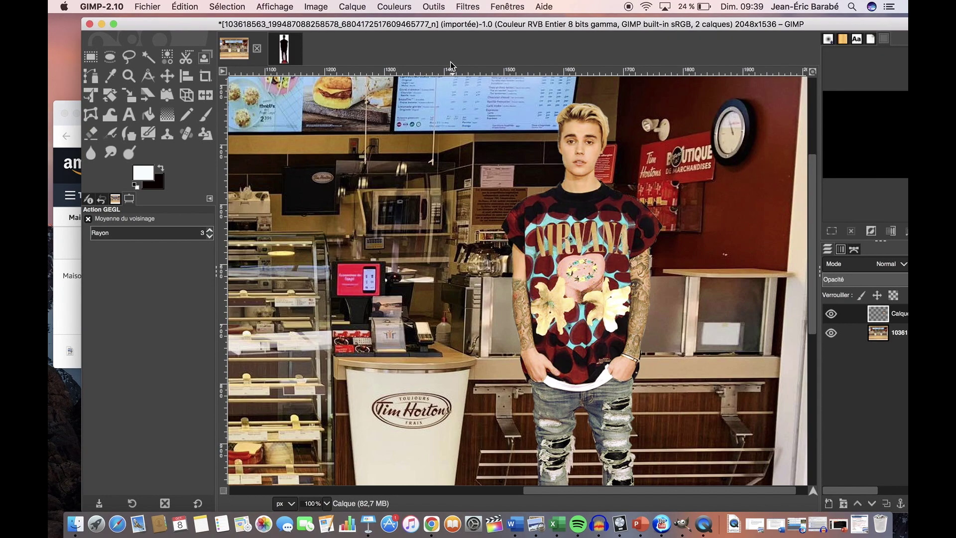
# - Adjust the figure layer's brightness to -4 and contrast to 16 in a second Brightness-Contrast pass
pyautogui.click(401, 7)
pyautogui.click(414, 100)
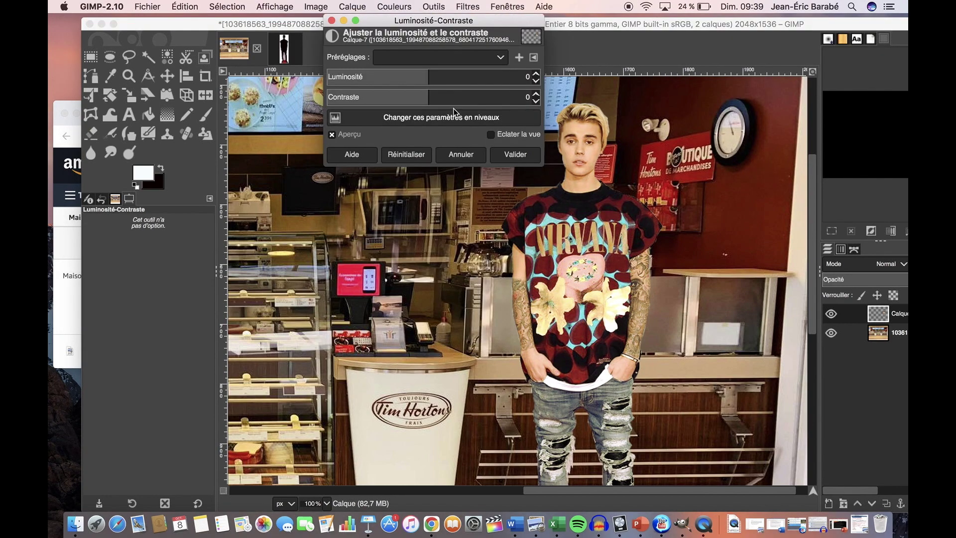
pyautogui.click(442, 95)
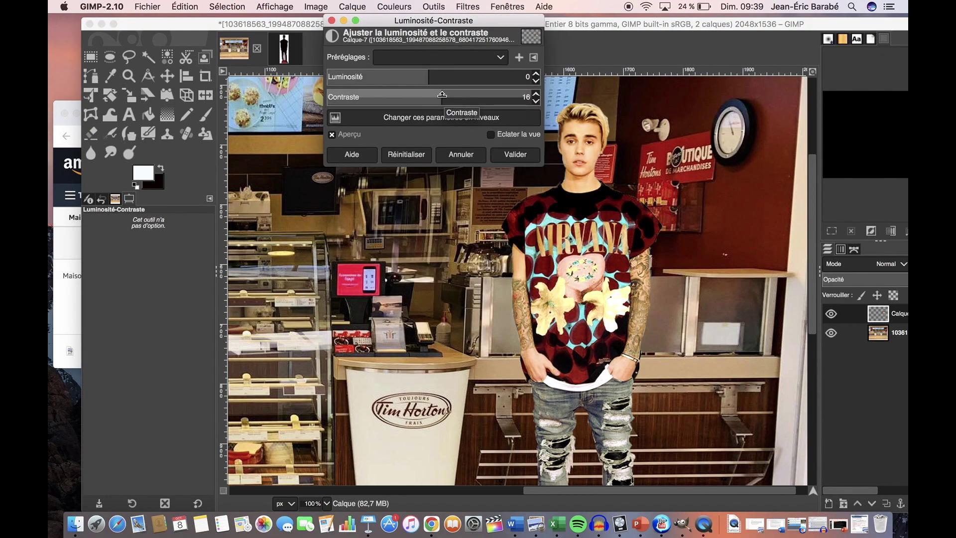
pyautogui.click(417, 72)
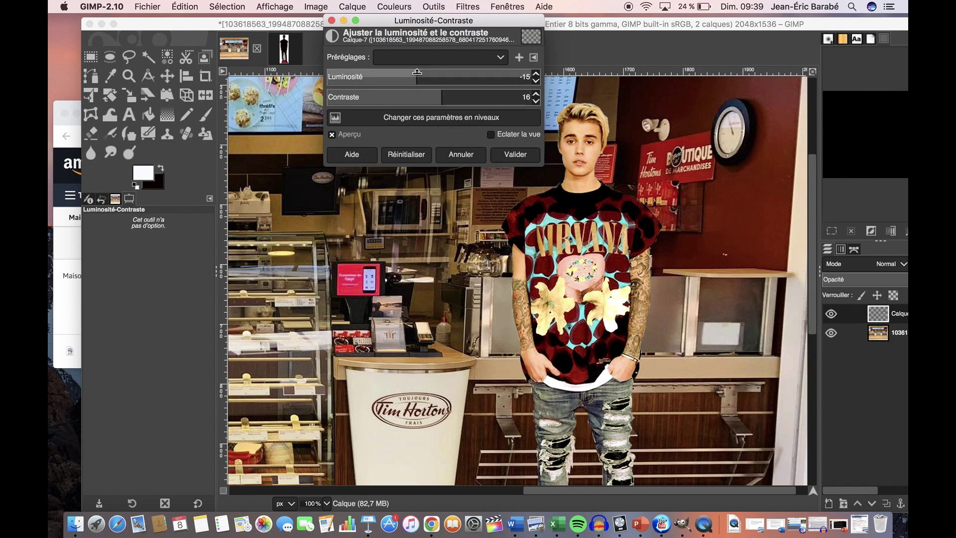
pyautogui.click(516, 154)
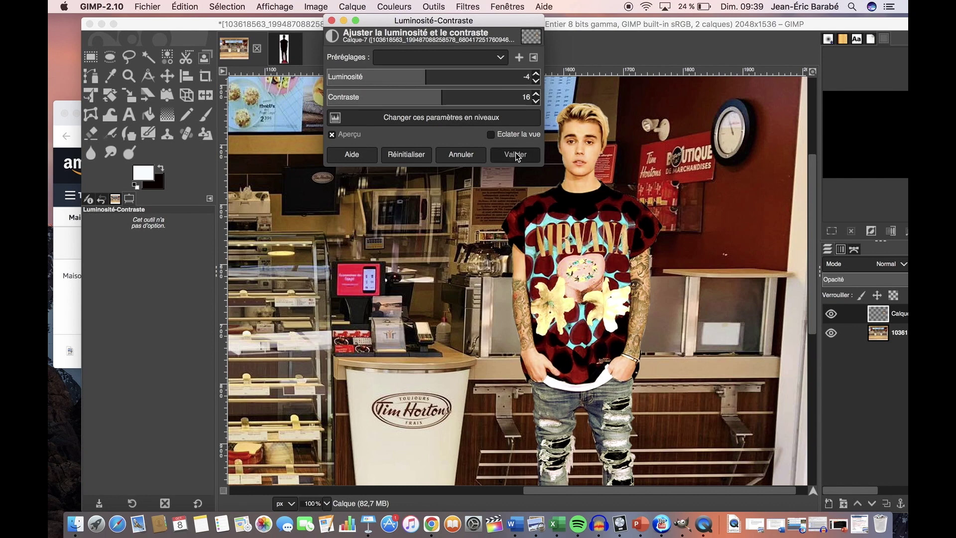
# - Start a Drop Shadow on the figure layer with X and Y offsets of 36.516, opacity 0.444 and blur radius 8.59
pyautogui.click(327, 503)
pyautogui.click(316, 459)
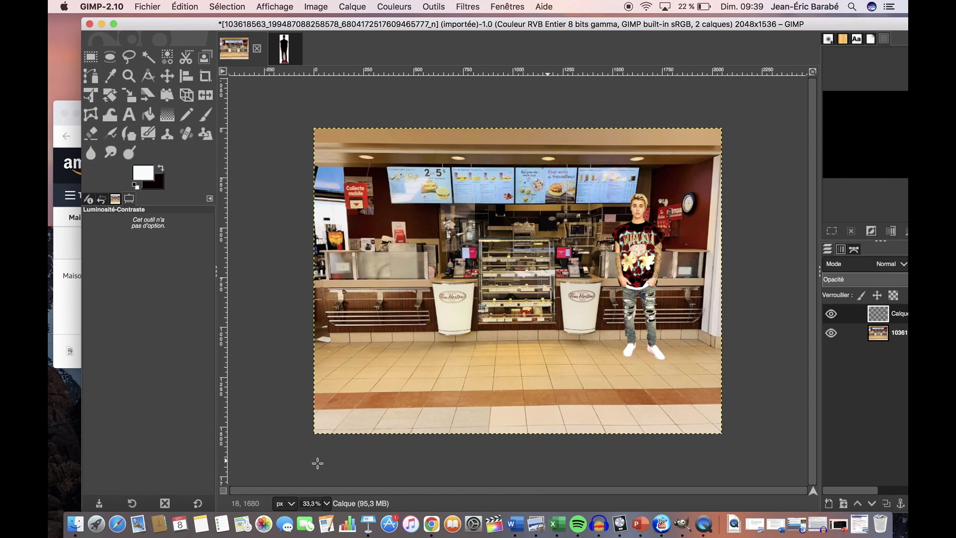
pyautogui.click(473, 7)
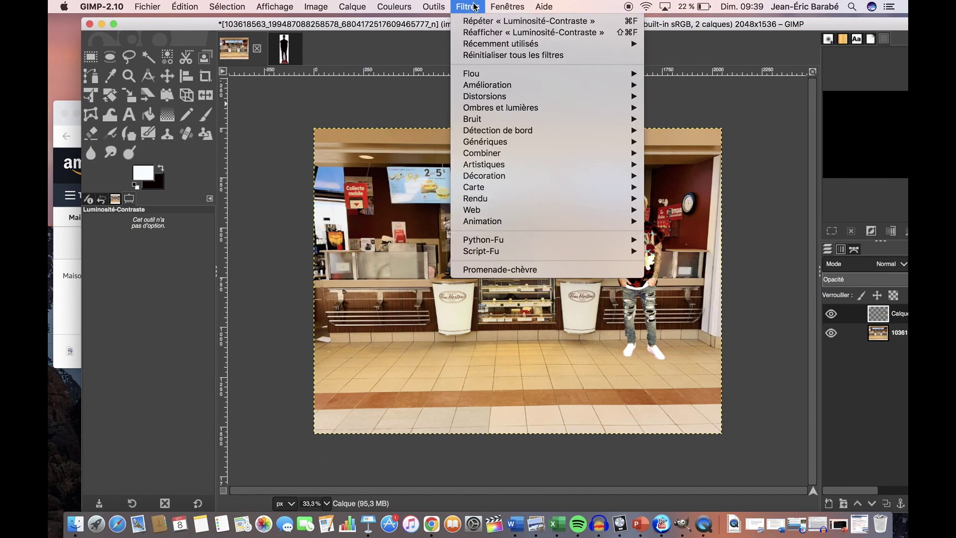
pyautogui.moveTo(534, 113)
pyautogui.moveTo(606, 123)
pyautogui.moveTo(622, 109)
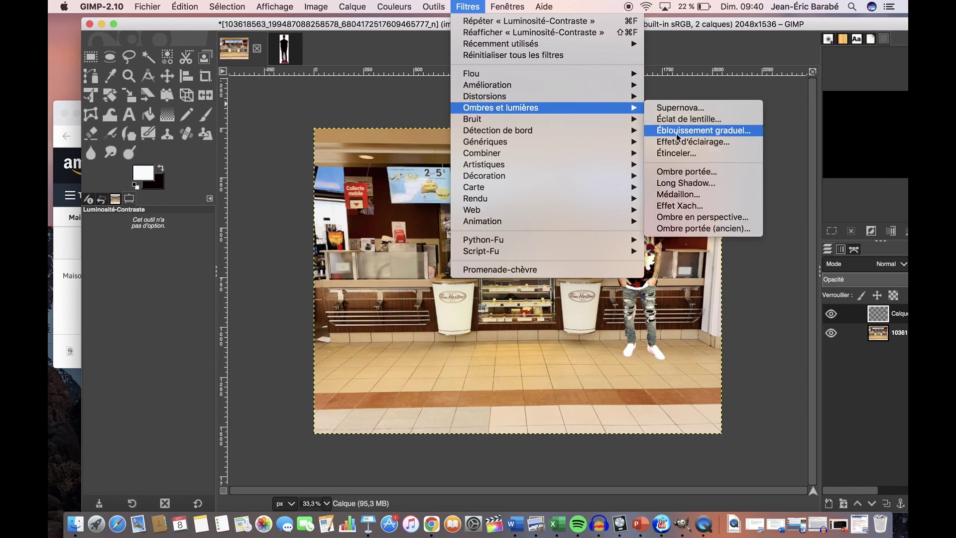
pyautogui.click(692, 172)
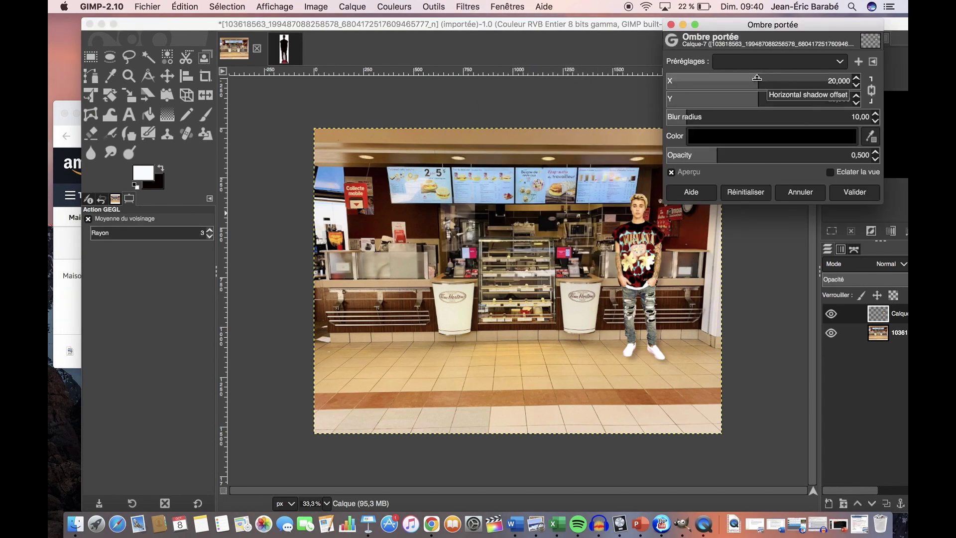
pyautogui.moveTo(783, 79); pyautogui.dragTo(835, 75)
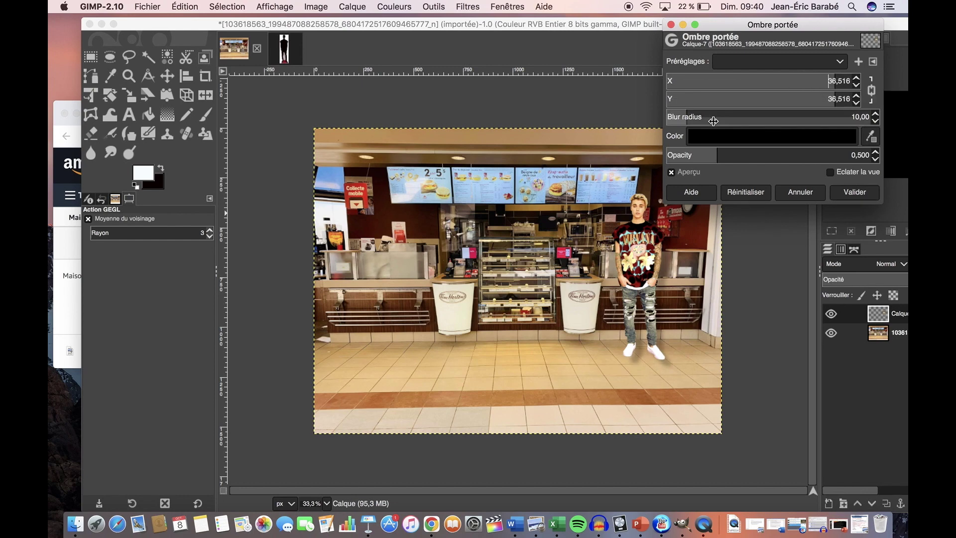
pyautogui.moveTo(825, 157); pyautogui.dragTo(750, 147)
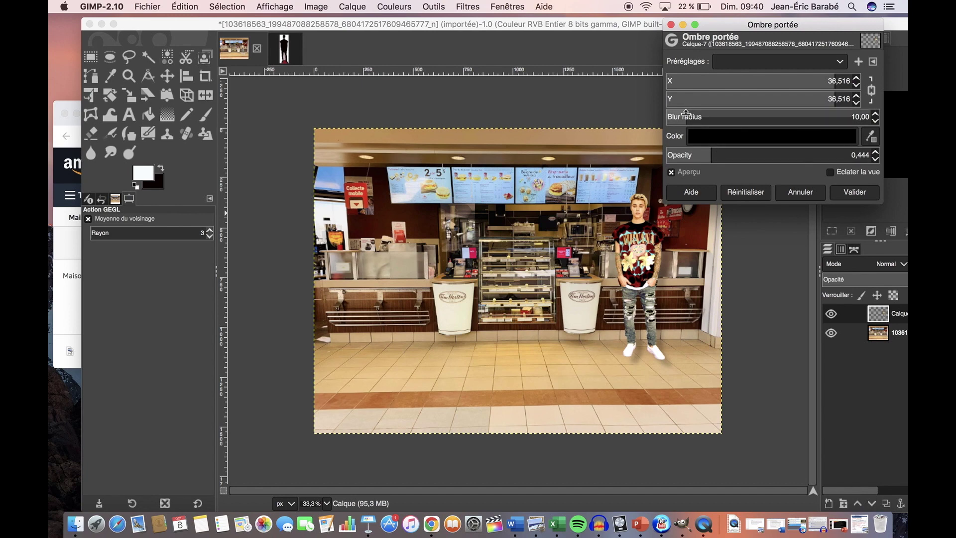
pyautogui.moveTo(686, 114)
pyautogui.mouseDown()
pyautogui.moveTo(848, 115)
pyautogui.moveTo(791, 117)
pyautogui.moveTo(754, 144)
pyautogui.moveTo(813, 116)
pyautogui.moveTo(643, 103)
pyautogui.moveTo(685, 119)
pyautogui.mouseUp()
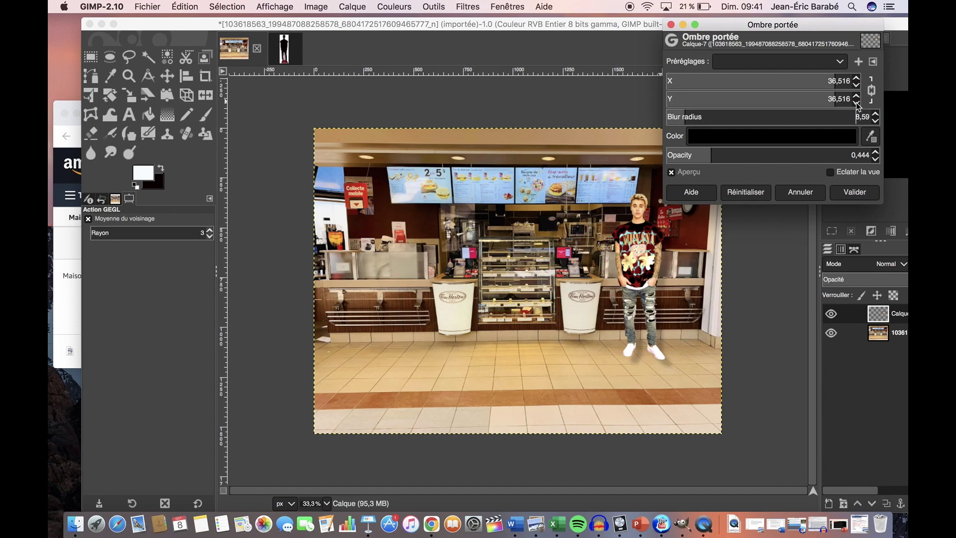
# - Reduce the drop shadow's linked X and Y offsets to 22.176
pyautogui.click(857, 85)
pyautogui.moveTo(841, 82); pyautogui.dragTo(673, 77)
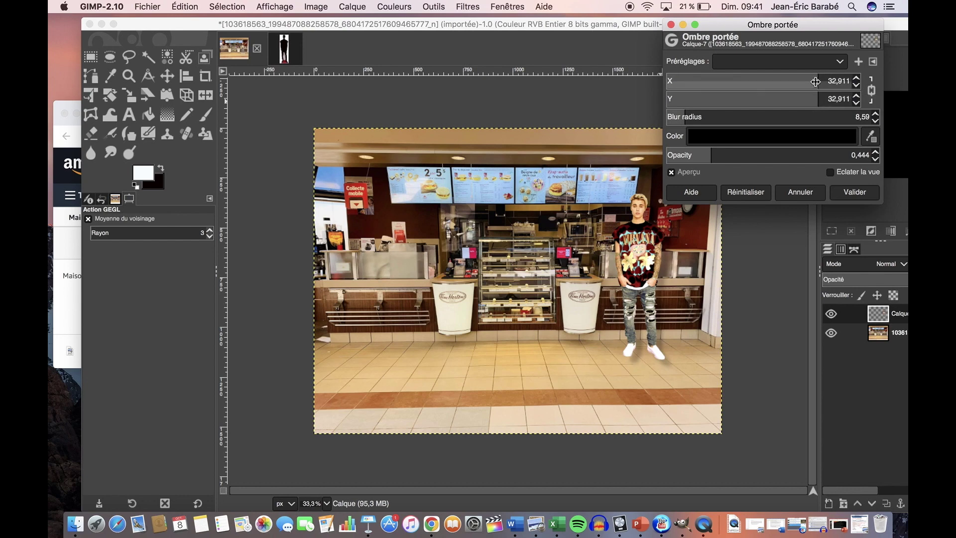
pyautogui.moveTo(817, 82); pyautogui.dragTo(547, 52)
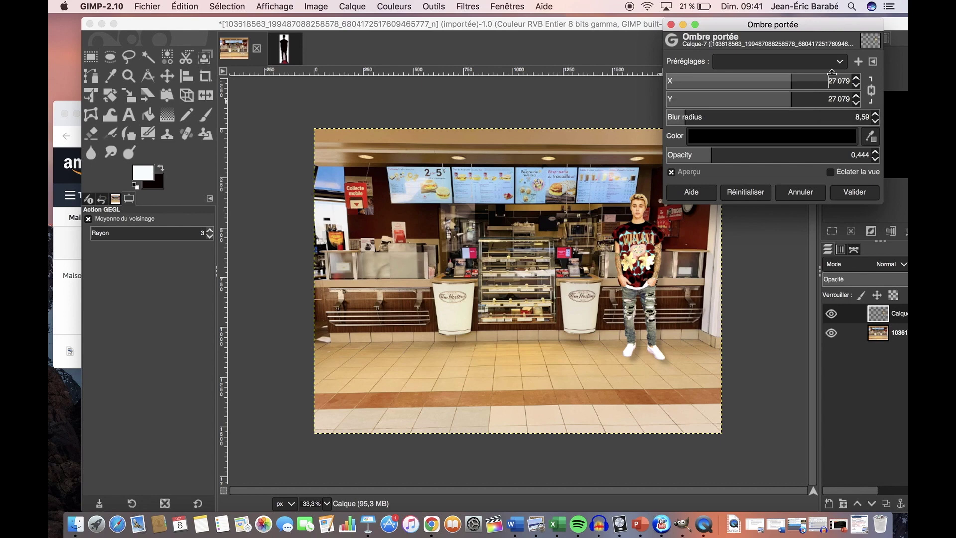
pyautogui.click(826, 67)
pyautogui.click(788, 88)
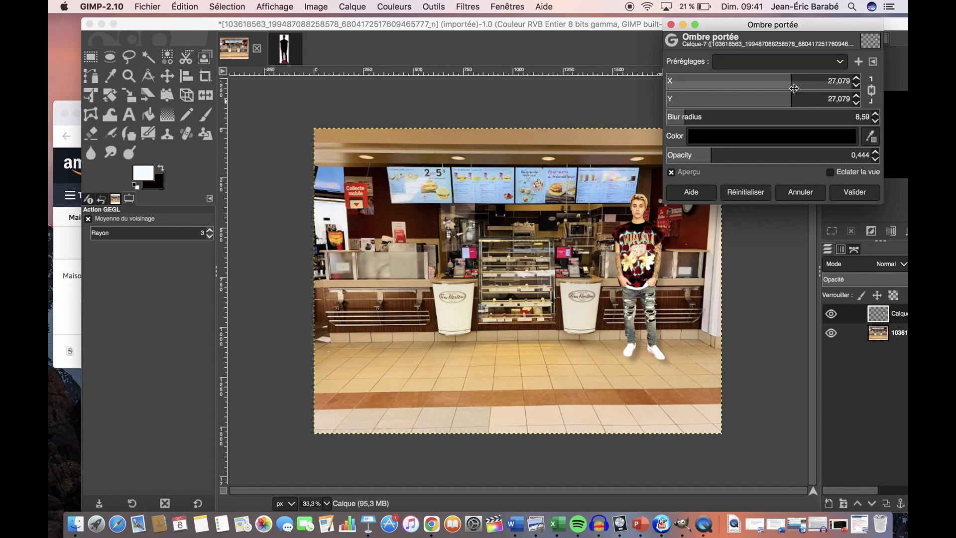
pyautogui.moveTo(792, 85); pyautogui.dragTo(769, 85)
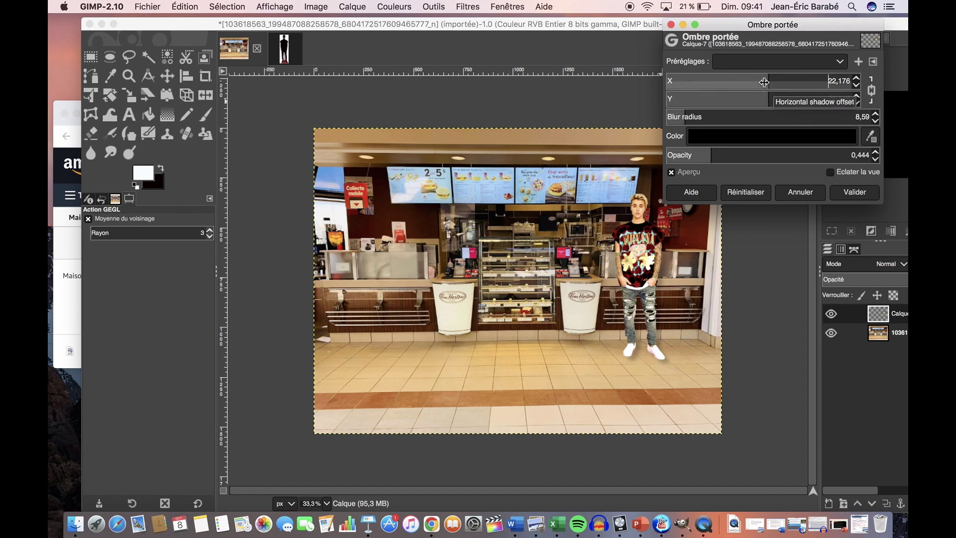
# - Set the drop shadow's opacity to 0.420 and apply the filter
pyautogui.moveTo(708, 157); pyautogui.dragTo(715, 156)
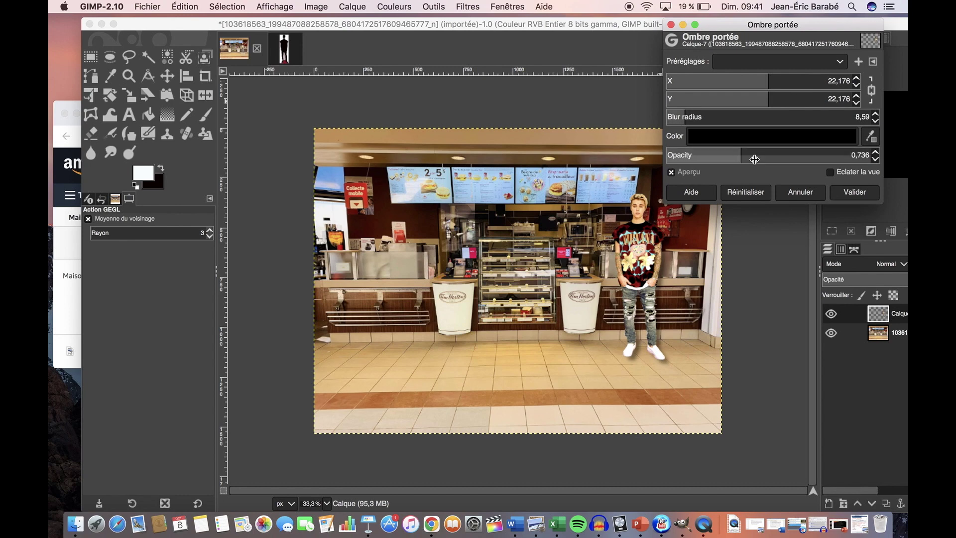
pyautogui.click(703, 154)
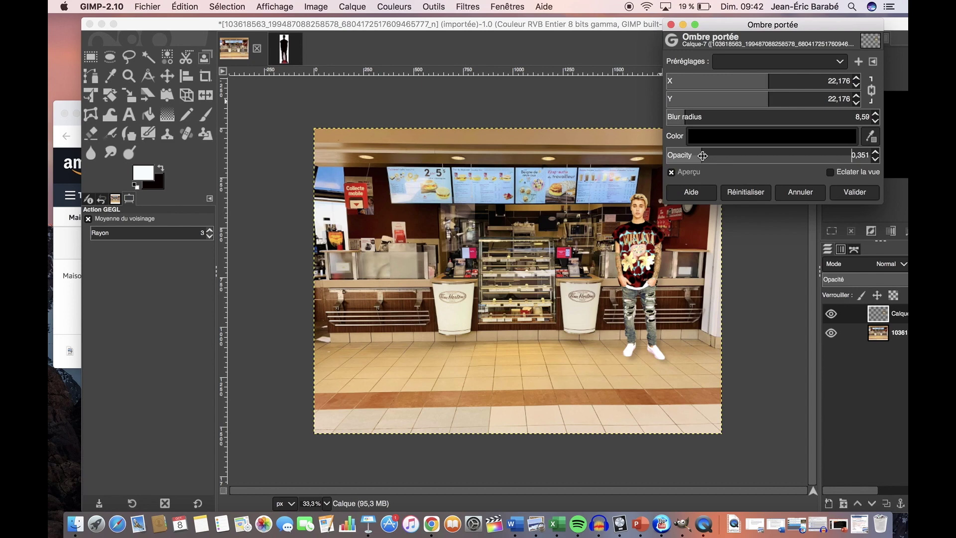
pyautogui.click(703, 155)
pyautogui.moveTo(719, 155); pyautogui.dragTo(747, 155)
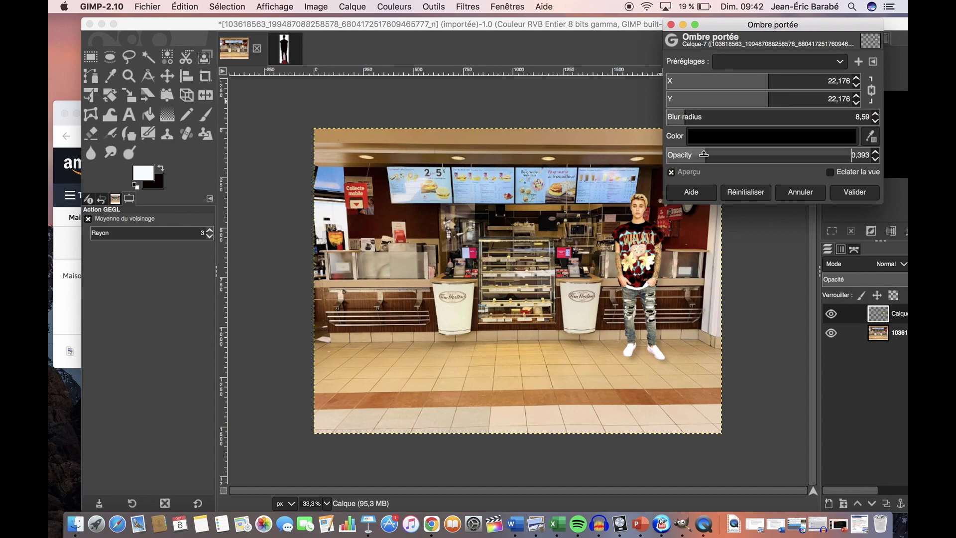
pyautogui.click(706, 158)
pyautogui.moveTo(725, 157); pyautogui.dragTo(731, 157)
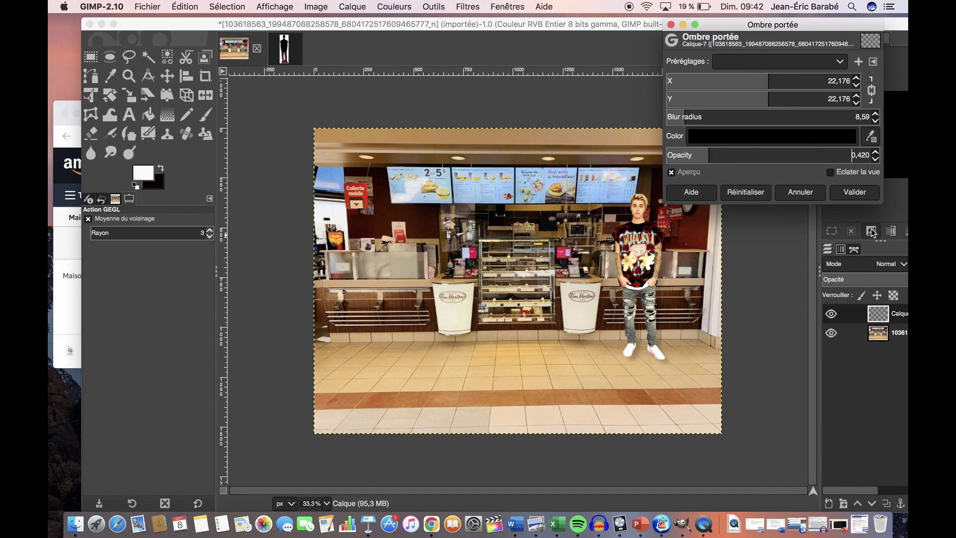
pyautogui.click(854, 192)
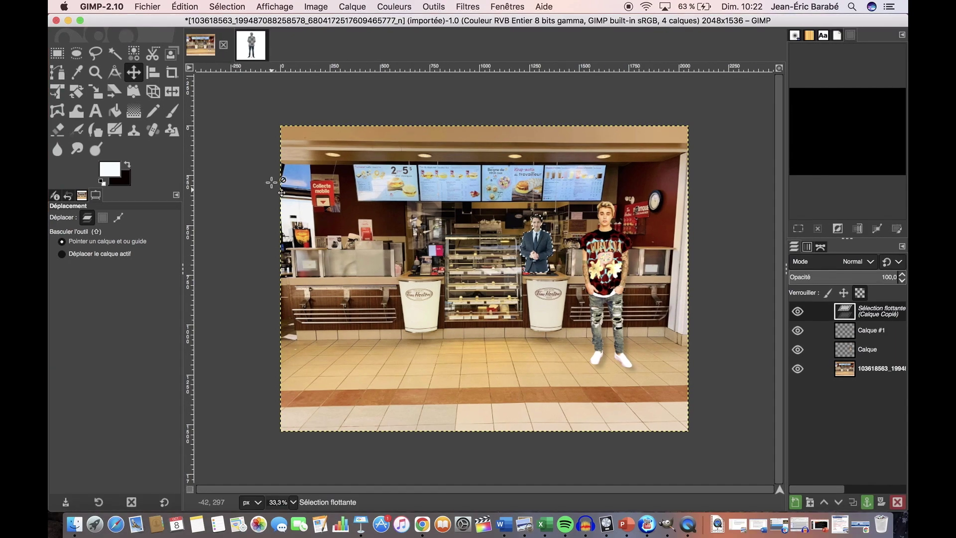
# - Scale the floating selection of the suited man behind the counter to 215 × 315 px
pyautogui.click(279, 502)
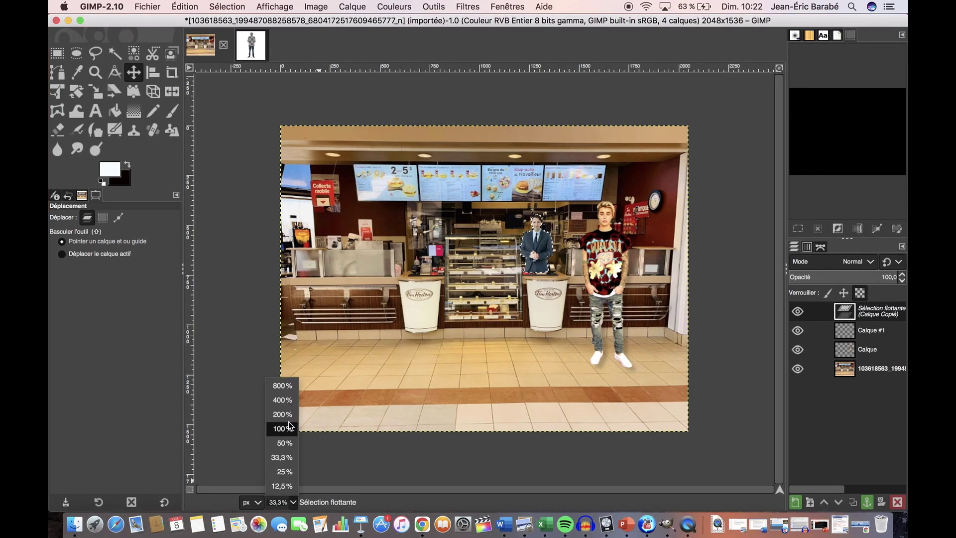
pyautogui.click(281, 401)
pyautogui.moveTo(443, 491); pyautogui.dragTo(515, 491)
pyautogui.scroll(5, 526, 390)
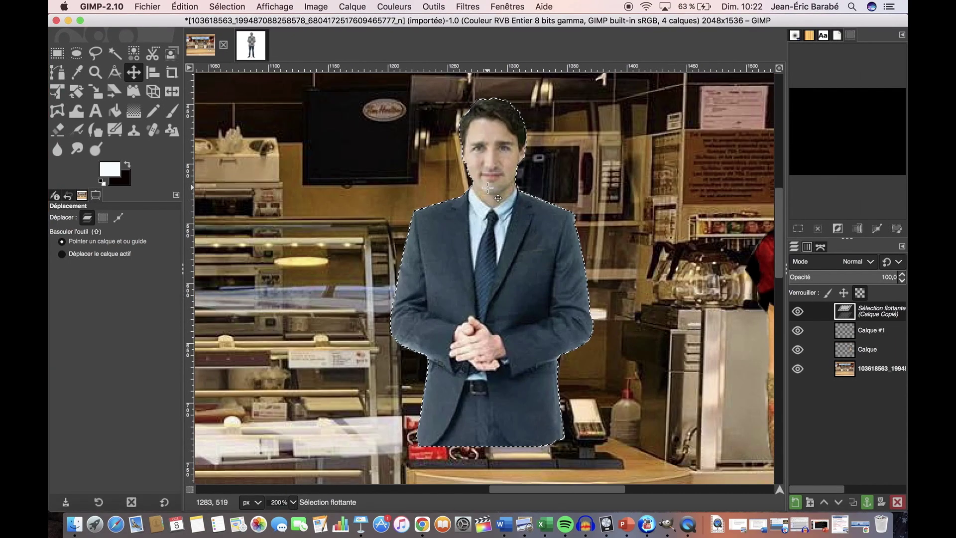
pyautogui.click(441, 8)
pyautogui.moveTo(482, 43)
pyautogui.click(613, 78)
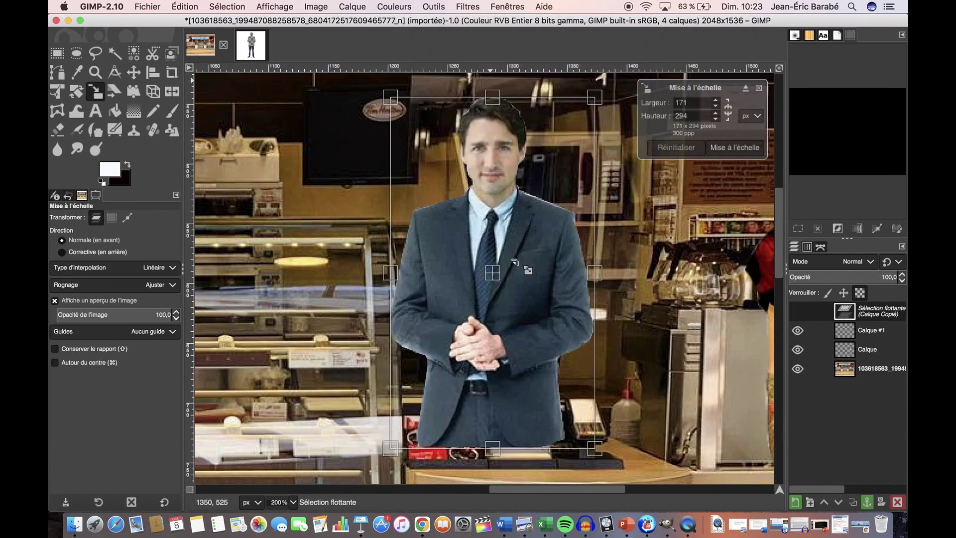
pyautogui.moveTo(546, 272); pyautogui.dragTo(514, 278)
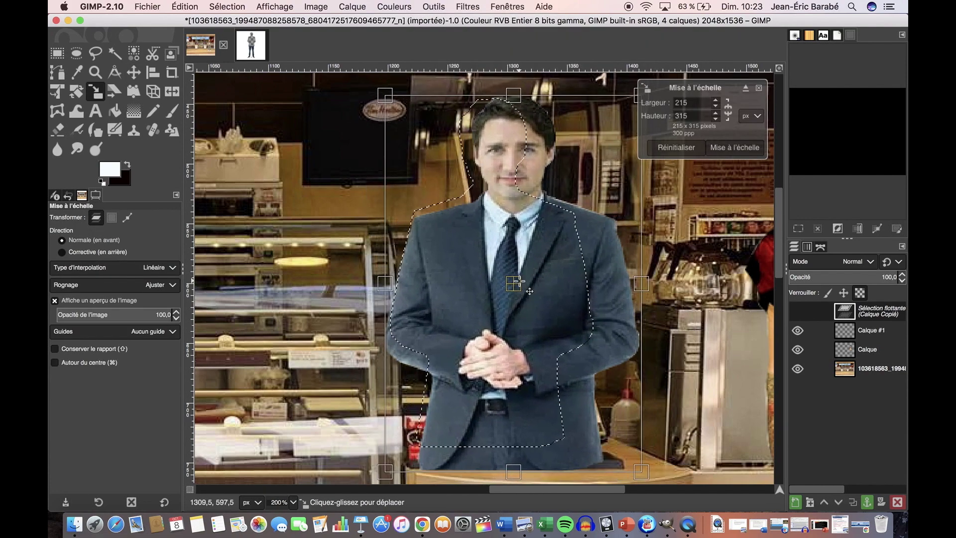
pyautogui.scroll(-4, 591, 306)
pyautogui.click(735, 147)
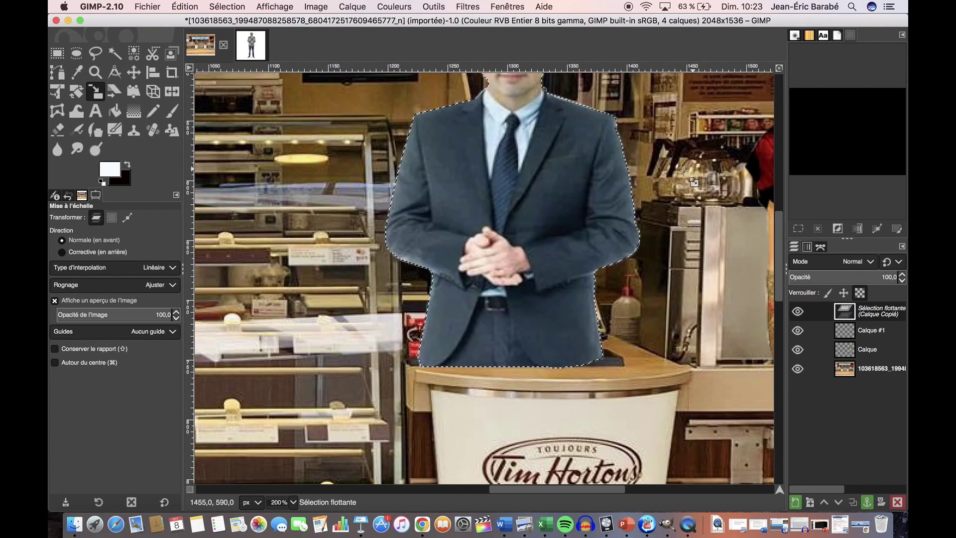
# - Enlarge the floating suited man to 241 × 351 px, keeping his lower edge on the counter
pyautogui.click(293, 502)
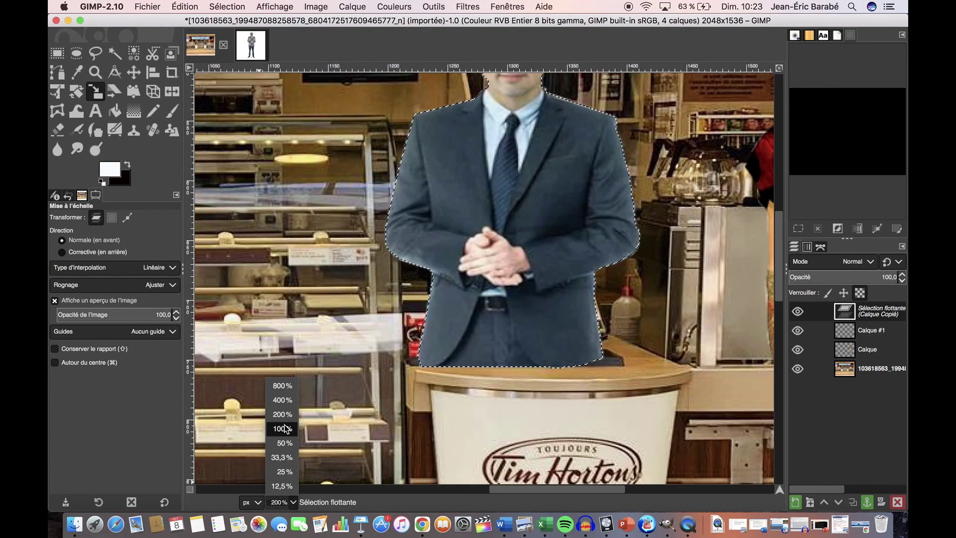
pyautogui.click(285, 454)
pyautogui.click(278, 419)
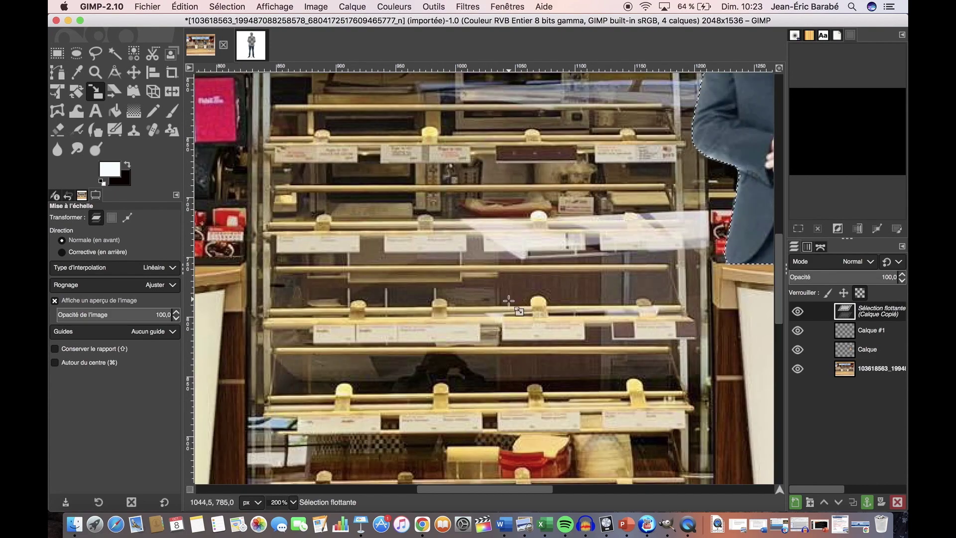
pyautogui.moveTo(512, 490); pyautogui.dragTo(582, 490)
pyautogui.moveTo(780, 275); pyautogui.dragTo(780, 229)
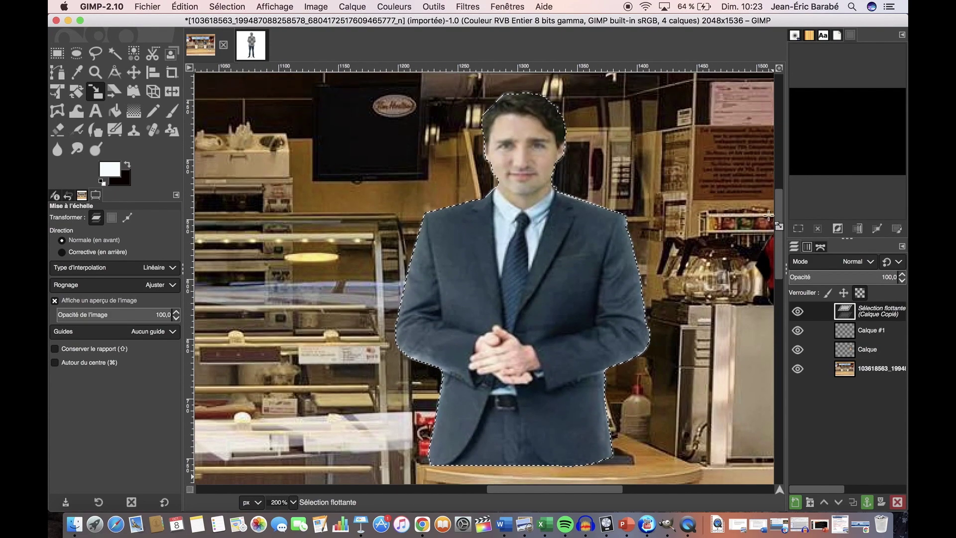
pyautogui.click(433, 6)
pyautogui.moveTo(503, 43)
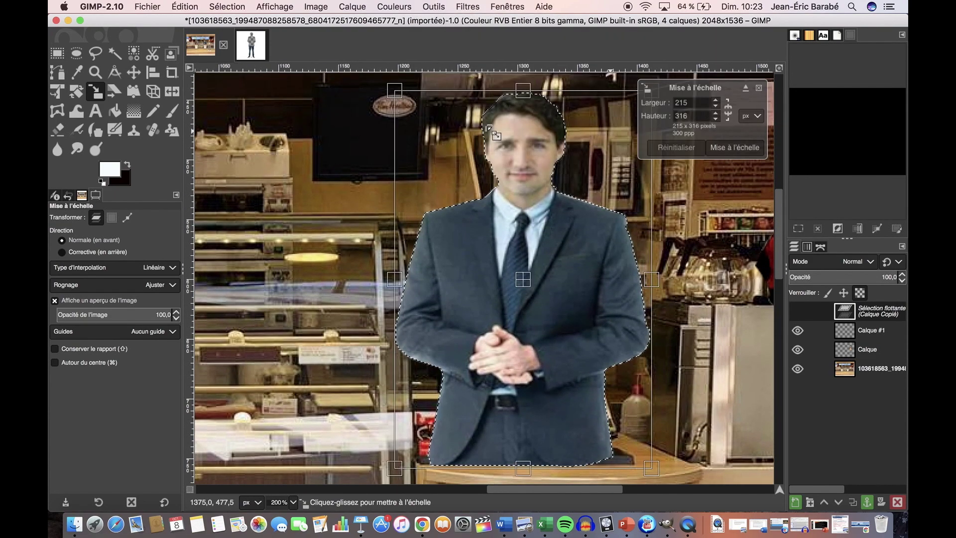
pyautogui.moveTo(396, 93); pyautogui.dragTo(356, 42)
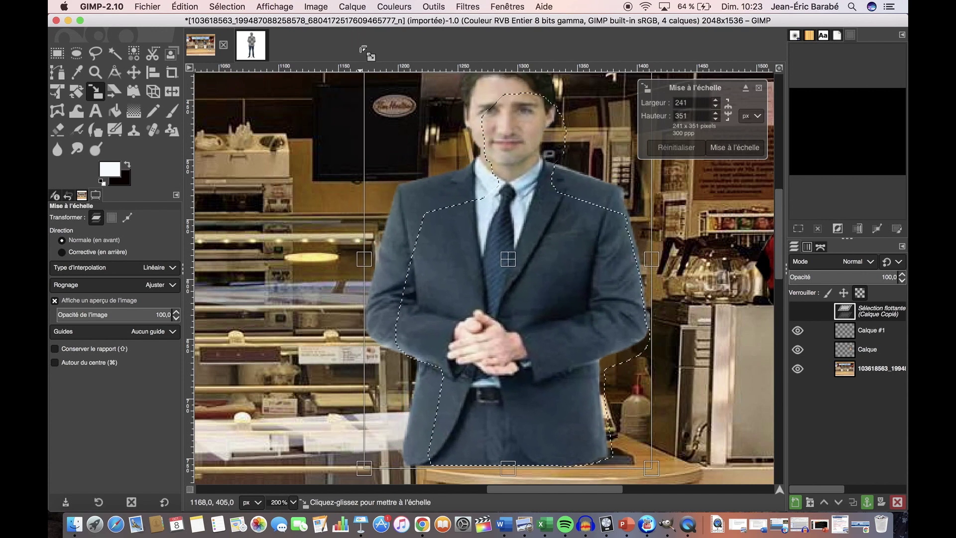
pyautogui.press('Return')
# - Move the suited man about 36 px toward the T-shirt figure and 12 px up, and anchor the floating selection to Calque #1
pyautogui.click(295, 503)
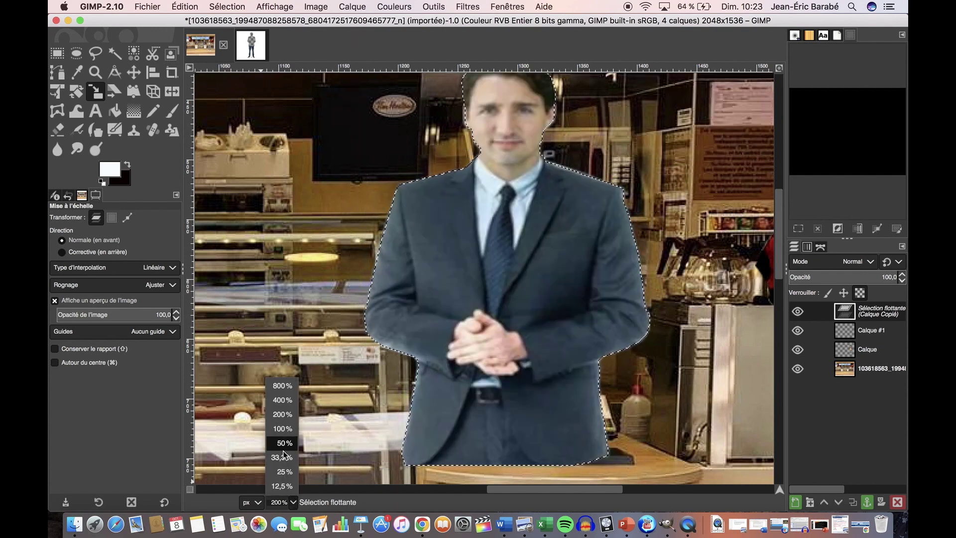
pyautogui.click(282, 455)
pyautogui.press('m')
pyautogui.moveTo(549, 263); pyautogui.dragTo(555, 262)
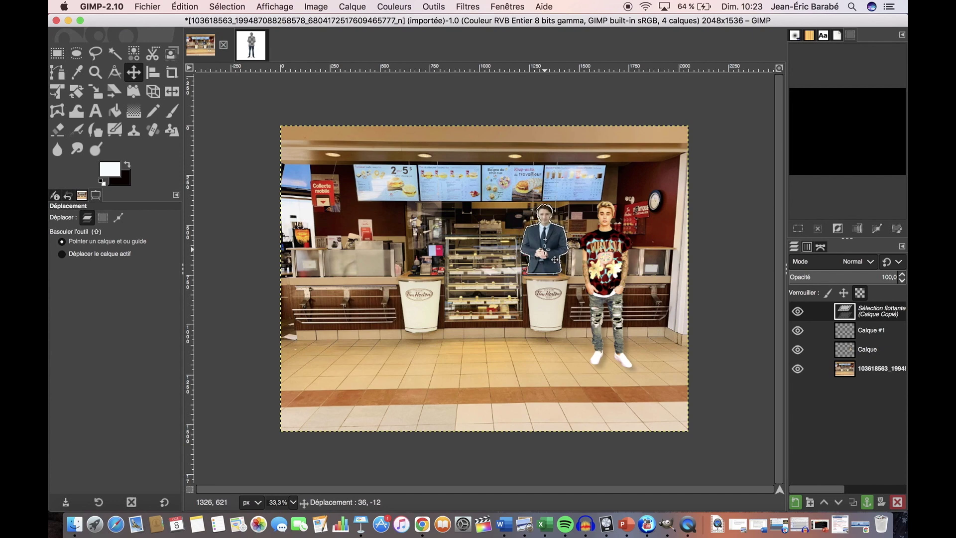
pyautogui.click(294, 502)
pyautogui.rightClick(866, 313)
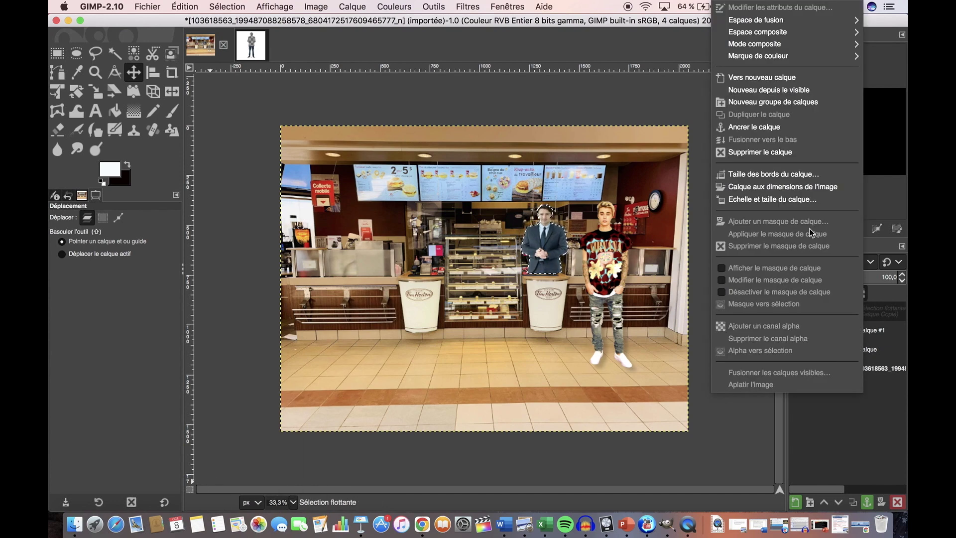
pyautogui.click(777, 128)
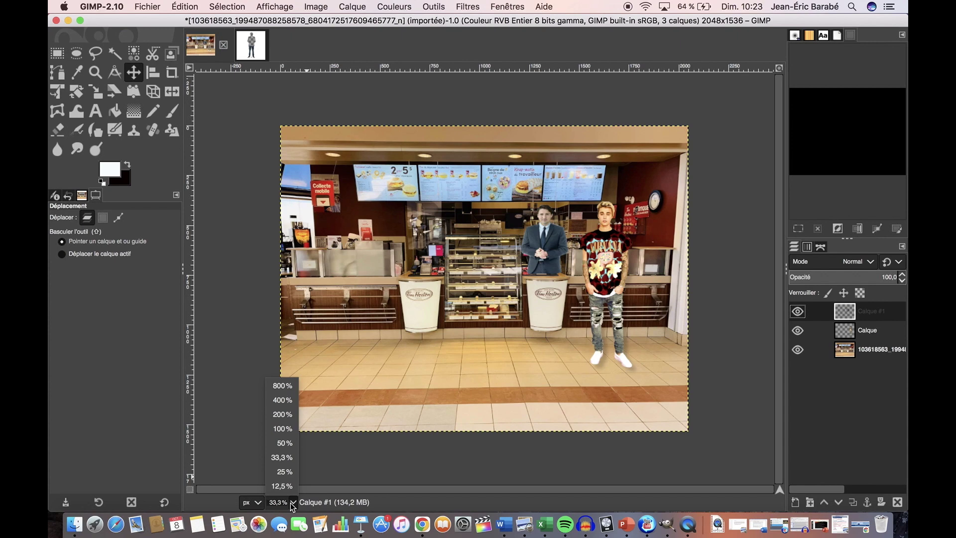
# - Lower the opacity of the suited man's layer, Calque #1, to 44 so the counter items show through
pyautogui.click(282, 428)
pyautogui.moveTo(371, 488); pyautogui.dragTo(462, 488)
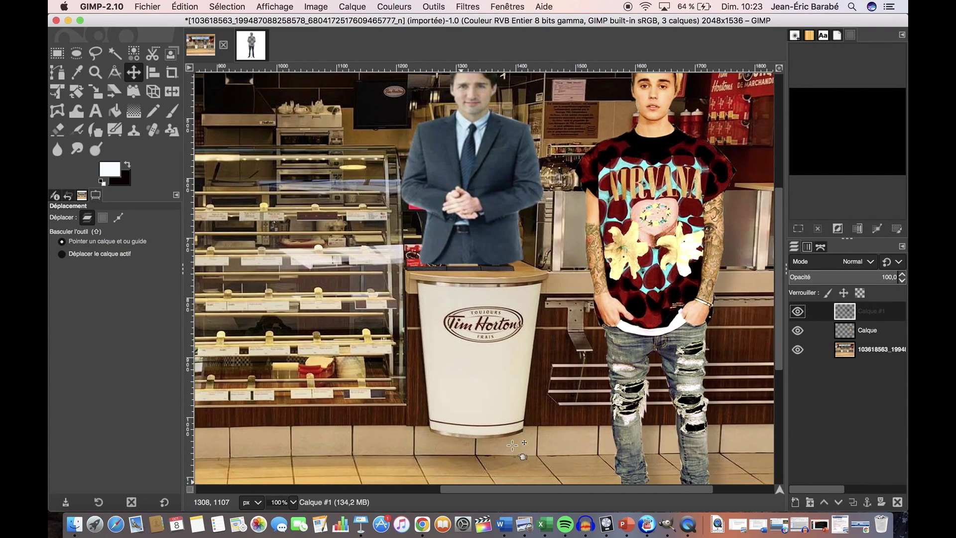
pyautogui.click(902, 281)
pyautogui.moveTo(902, 282); pyautogui.dragTo(904, 279)
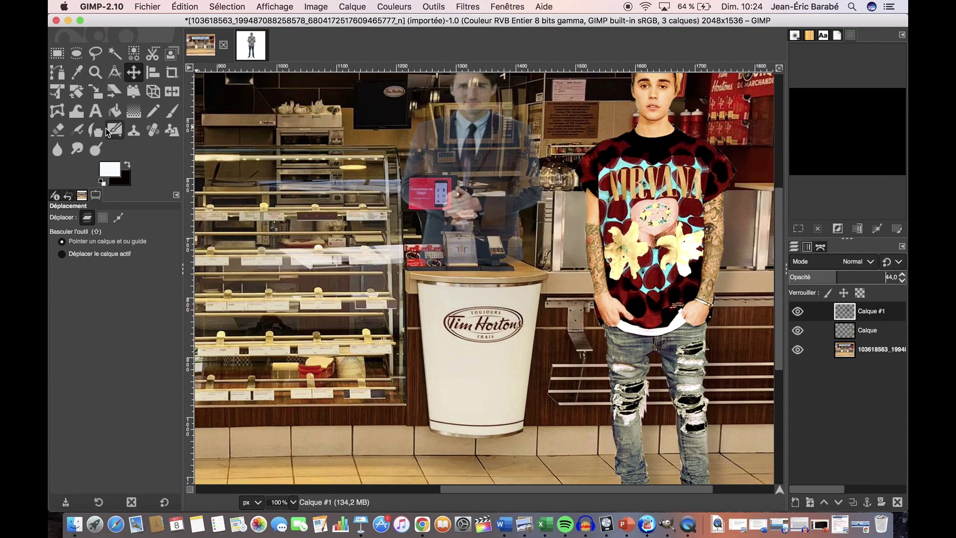
# - Erase the suited man's lower body where it covers the counter items and card terminal, using the Eraser at size 23
pyautogui.click(57, 131)
pyautogui.click(293, 502)
pyautogui.click(279, 414)
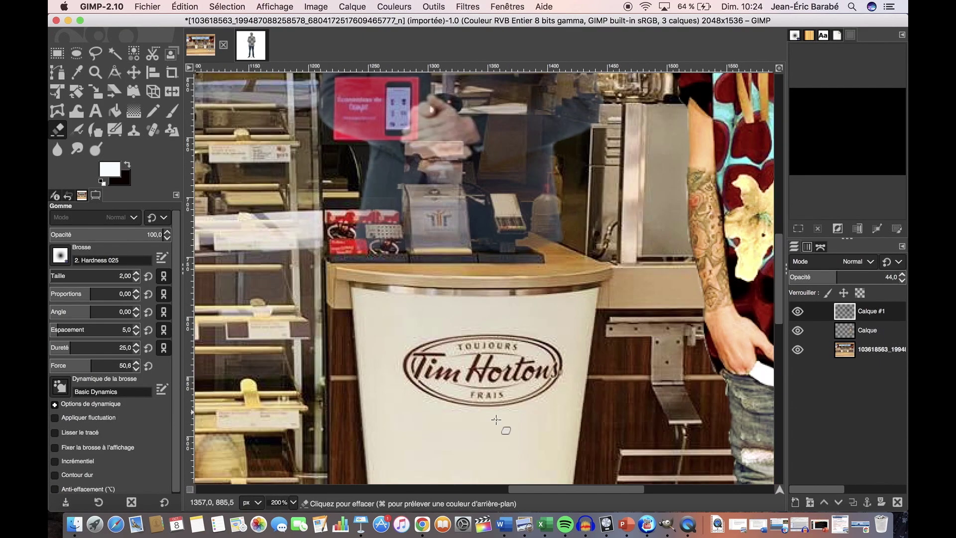
pyautogui.scroll(5, 496, 420)
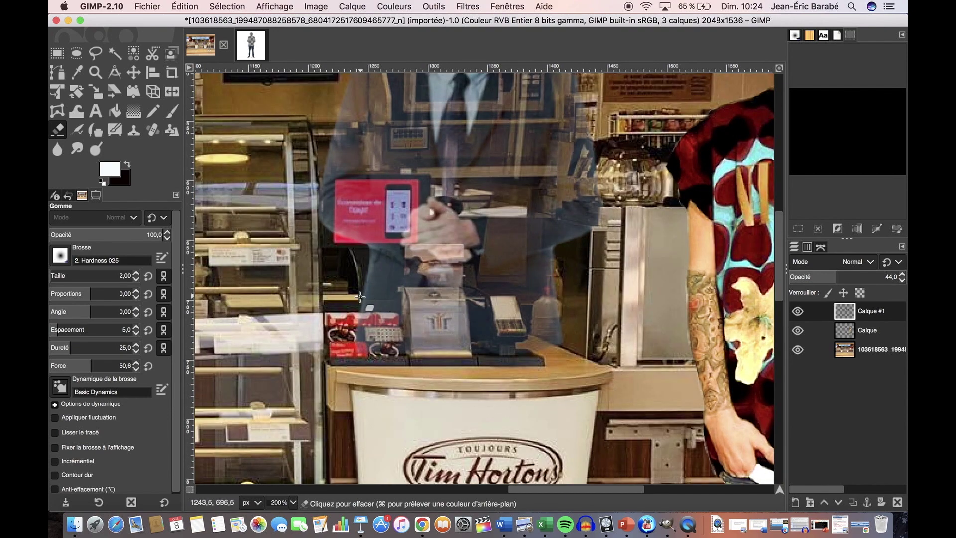
pyautogui.click(401, 304)
pyautogui.click(58, 277)
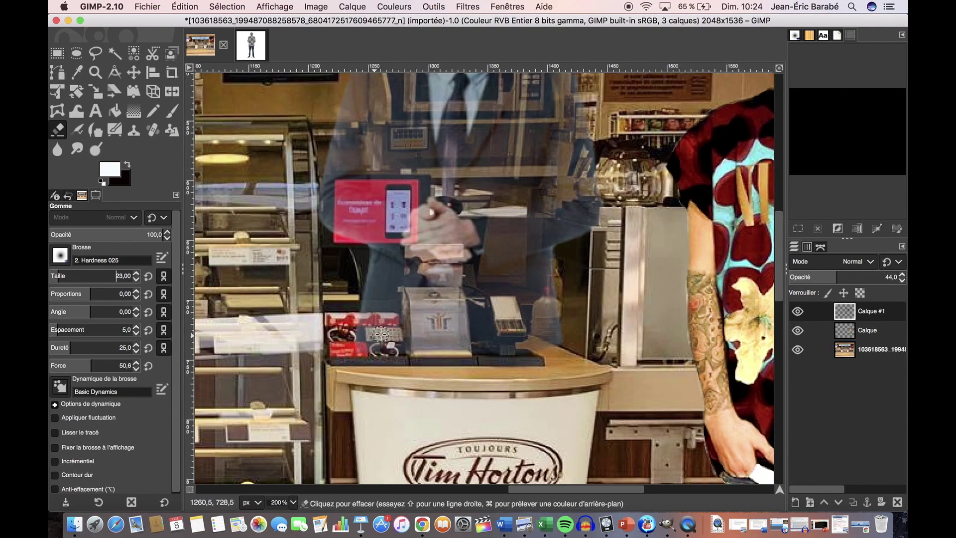
pyautogui.moveTo(369, 329)
pyautogui.mouseDown()
pyautogui.moveTo(368, 343)
pyautogui.moveTo(366, 311)
pyautogui.moveTo(438, 339)
pyautogui.moveTo(423, 353)
pyautogui.mouseUp()
pyautogui.moveTo(541, 347)
pyautogui.mouseDown()
pyautogui.moveTo(545, 318)
pyautogui.moveTo(560, 331)
pyautogui.moveTo(537, 336)
pyautogui.moveTo(501, 307)
pyautogui.moveTo(534, 317)
pyautogui.moveTo(483, 307)
pyautogui.moveTo(483, 344)
pyautogui.moveTo(530, 334)
pyautogui.moveTo(444, 341)
pyautogui.moveTo(463, 351)
pyautogui.mouseUp()
# - Erase the suit over the red screen and coffee machine, setting Calque #1's opacity to 13 and then 37 to see the edges
pyautogui.moveTo(882, 289); pyautogui.dragTo(846, 289)
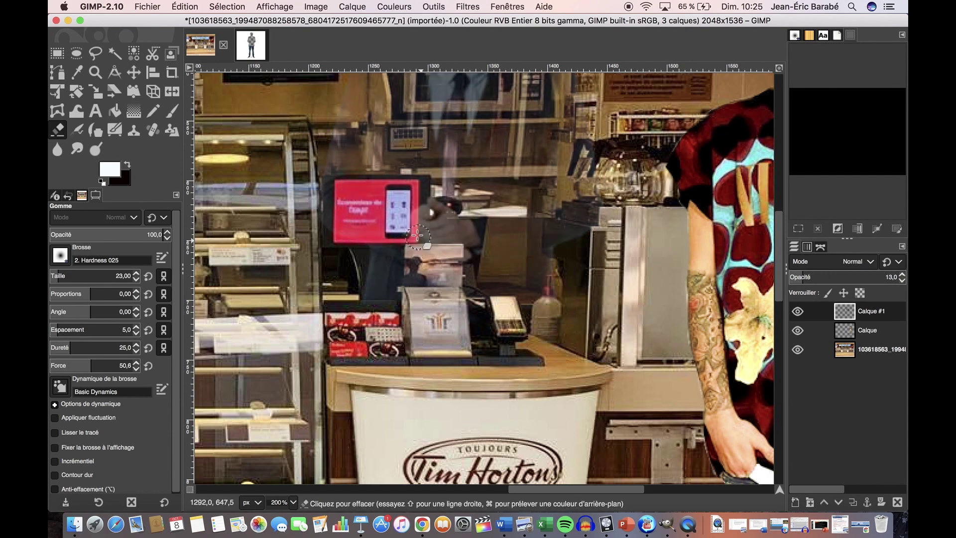
pyautogui.moveTo(418, 238)
pyautogui.mouseDown()
pyautogui.moveTo(415, 219)
pyautogui.moveTo(380, 226)
pyautogui.moveTo(382, 286)
pyautogui.moveTo(382, 250)
pyautogui.moveTo(423, 264)
pyautogui.moveTo(451, 256)
pyautogui.moveTo(448, 299)
pyautogui.moveTo(384, 318)
pyautogui.moveTo(424, 333)
pyautogui.moveTo(587, 340)
pyautogui.mouseUp()
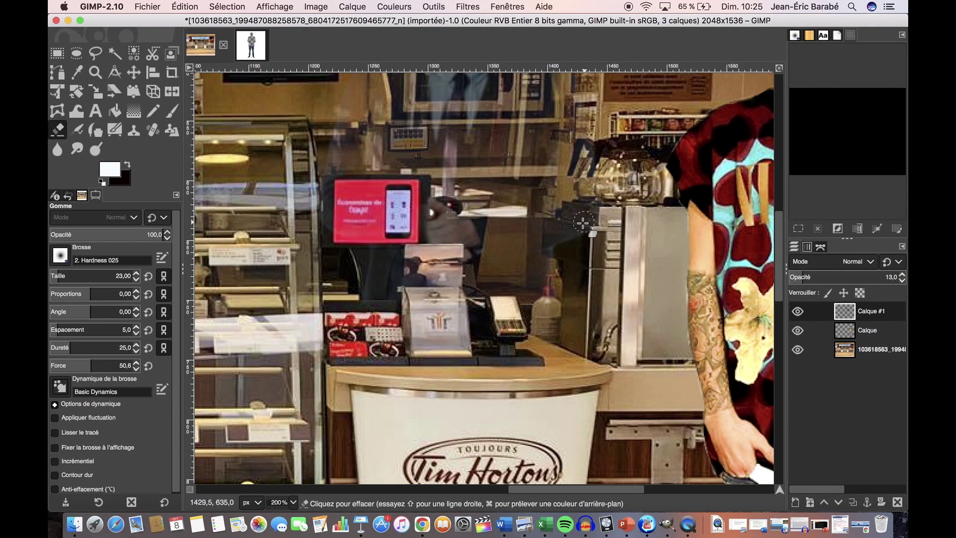
pyautogui.click(830, 276)
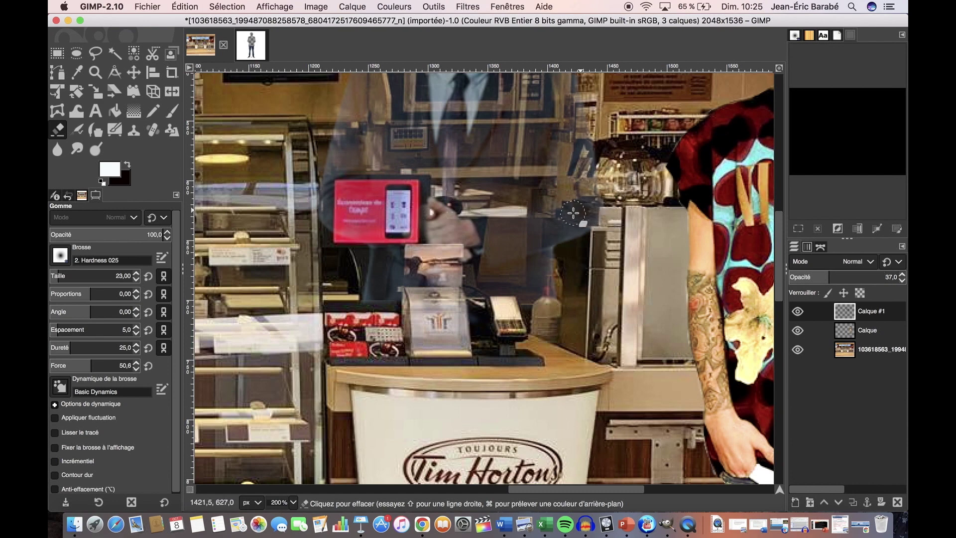
pyautogui.moveTo(574, 213)
pyautogui.mouseDown()
pyautogui.moveTo(567, 253)
pyautogui.moveTo(610, 217)
pyautogui.mouseUp()
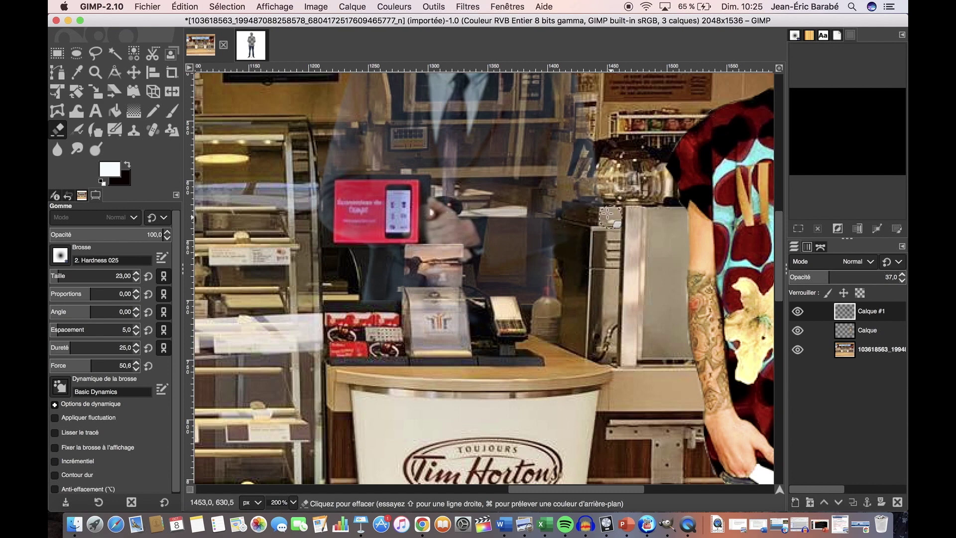
# - Refine the erased edges around the coffee pot handles and red screen with the Eraser at size 6 and hardness 29.3
pyautogui.click(137, 279)
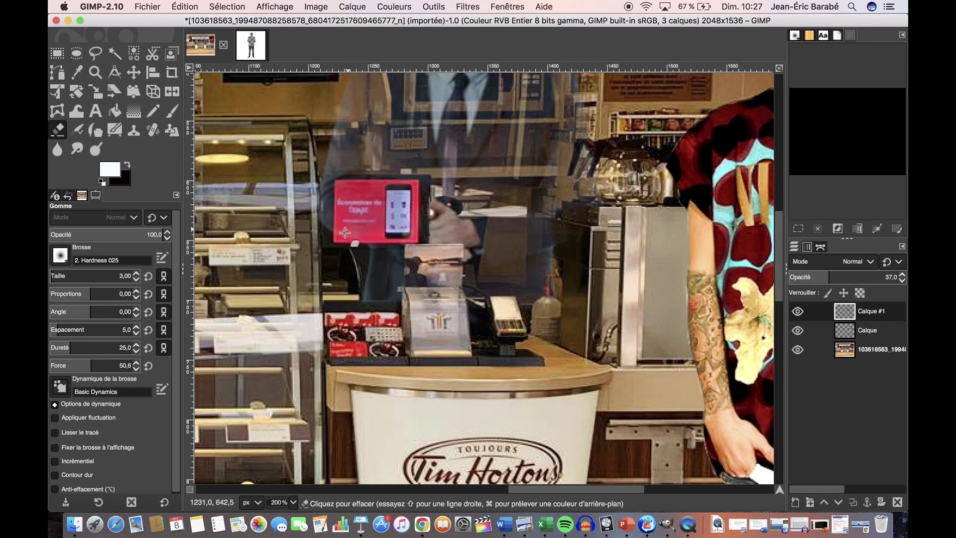
pyautogui.click(137, 345)
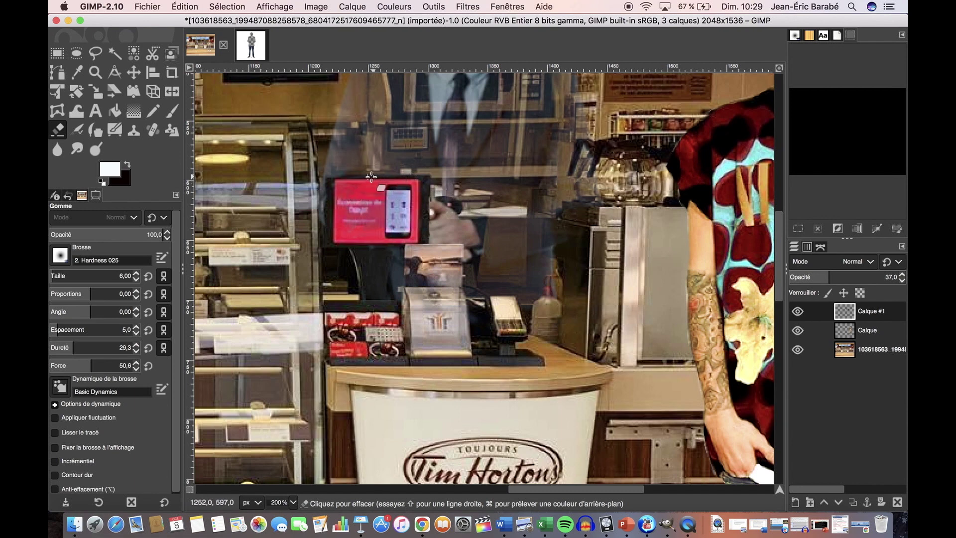
pyautogui.click(360, 195)
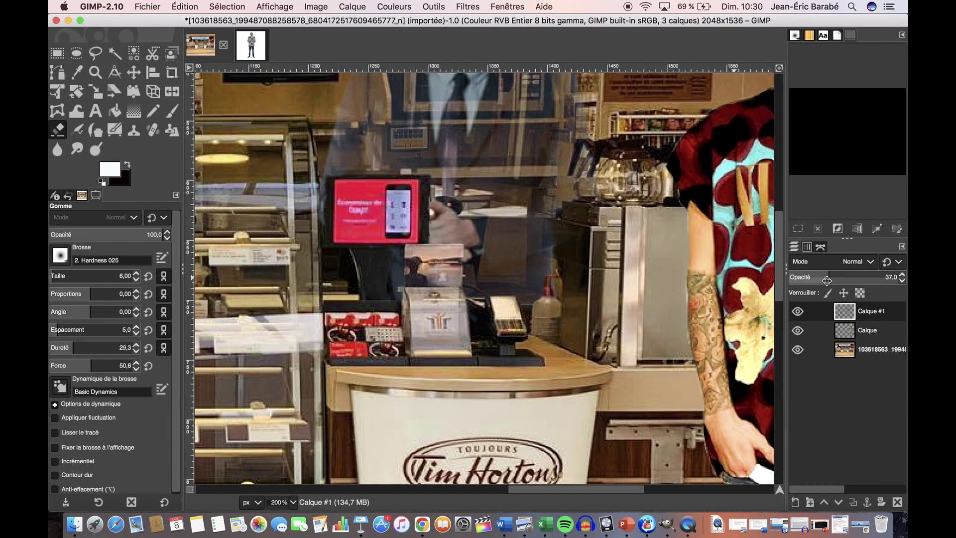
# - Restore Calque #1's opacity to 100 and scale the layer slightly narrower from its left edge
pyautogui.moveTo(827, 281); pyautogui.dragTo(904, 275)
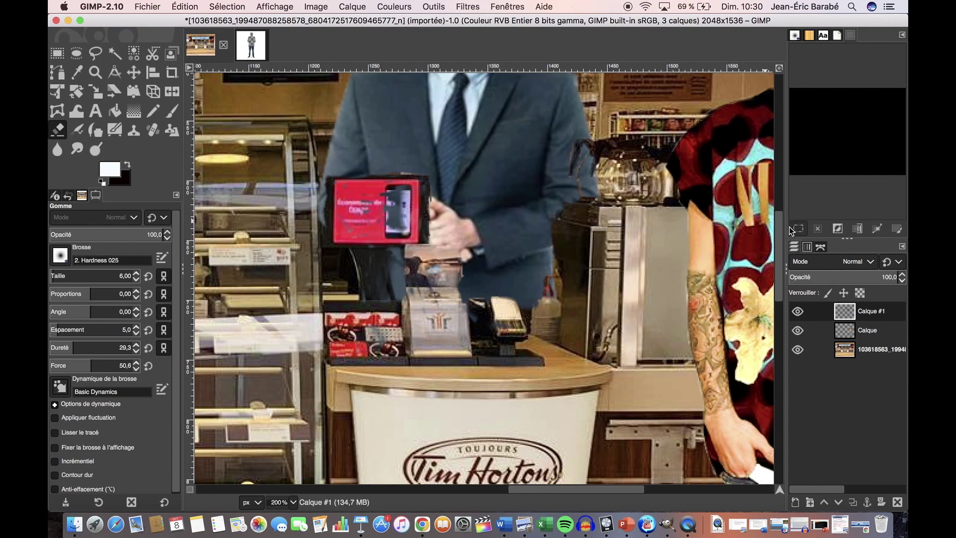
pyautogui.scroll(5, 647, 199)
pyautogui.click(433, 7)
pyautogui.moveTo(477, 44)
pyautogui.click(615, 91)
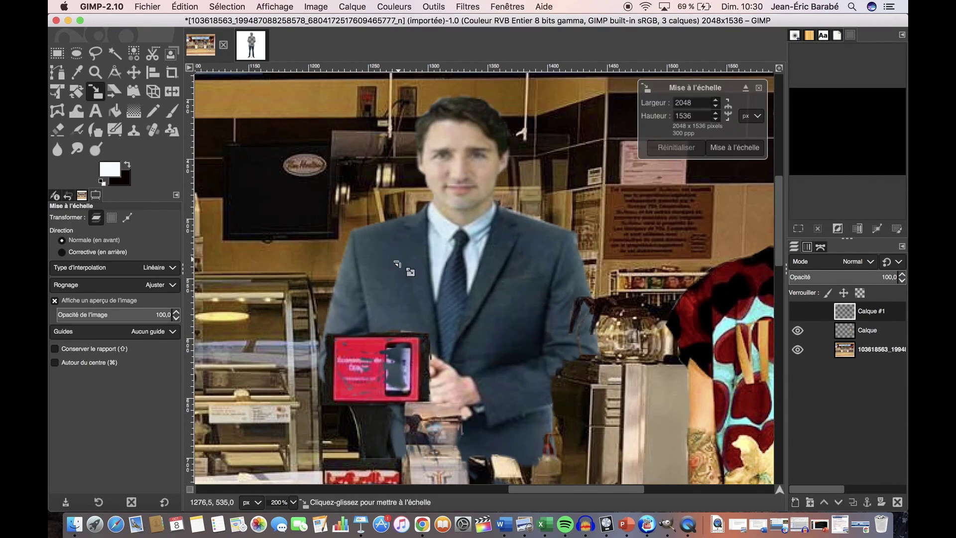
pyautogui.click(293, 502)
pyautogui.click(281, 464)
pyautogui.moveTo(281, 278); pyautogui.dragTo(285, 279)
pyautogui.click(735, 147)
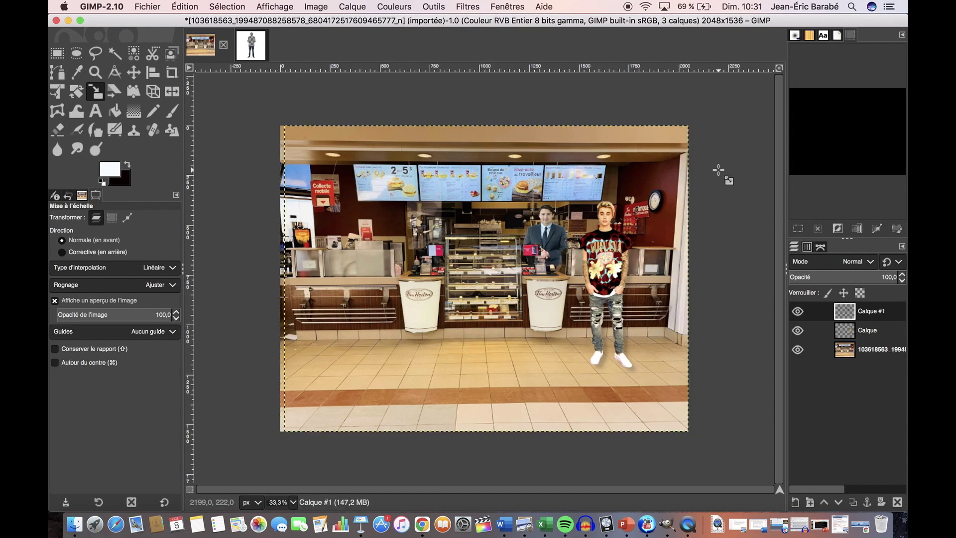
pyautogui.click(394, 7)
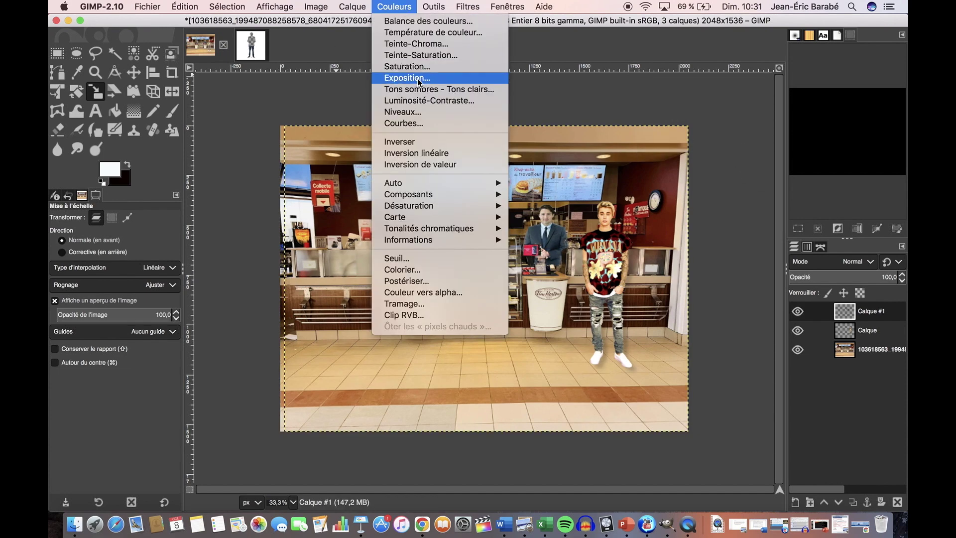
pyautogui.click(421, 32)
pyautogui.moveTo(827, 77); pyautogui.dragTo(795, 88)
pyautogui.click(807, 132)
# - Increase the saturation of the suited man's layer, Calque #1, to a scale of 1.562
pyautogui.click(388, 5)
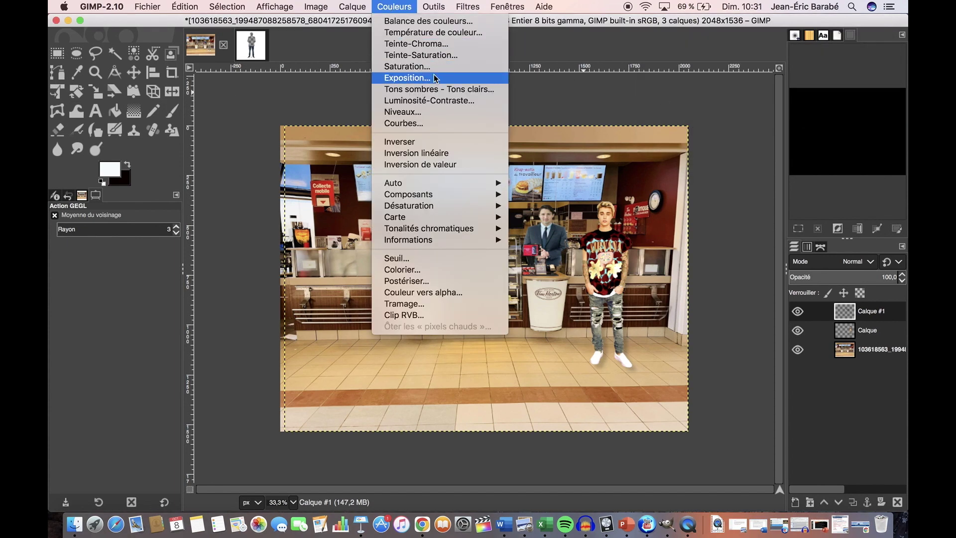
pyautogui.click(407, 67)
pyautogui.click(768, 75)
pyautogui.moveTo(768, 75); pyautogui.dragTo(827, 77)
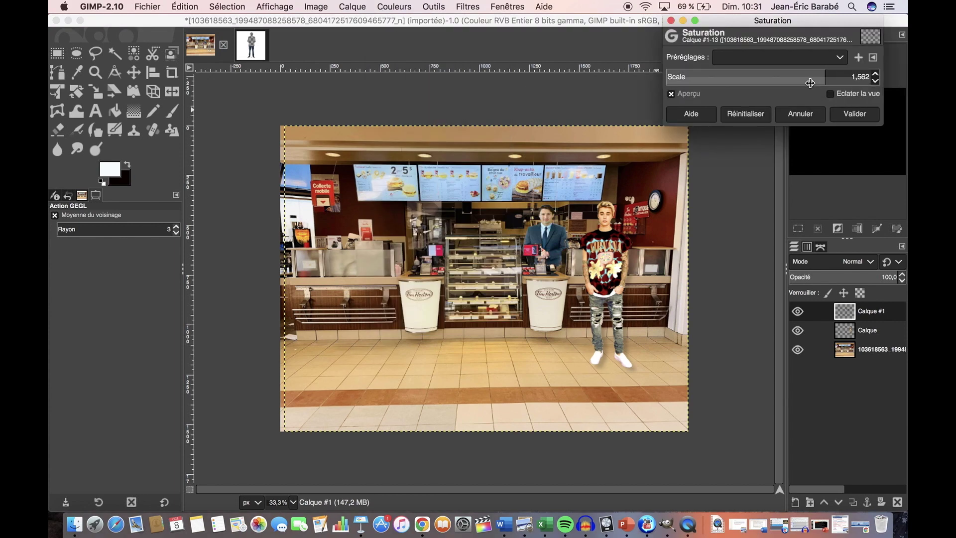
pyautogui.click(854, 114)
# - Set the brightness of the suited man's layer to 13 and its contrast to 31
pyautogui.click(434, 7)
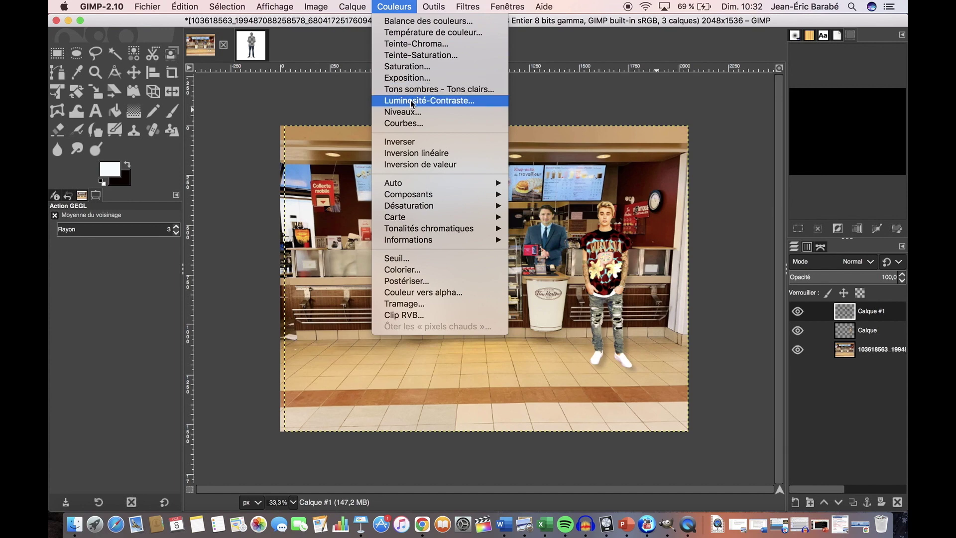
pyautogui.click(429, 100)
pyautogui.moveTo(428, 99); pyautogui.dragTo(494, 100)
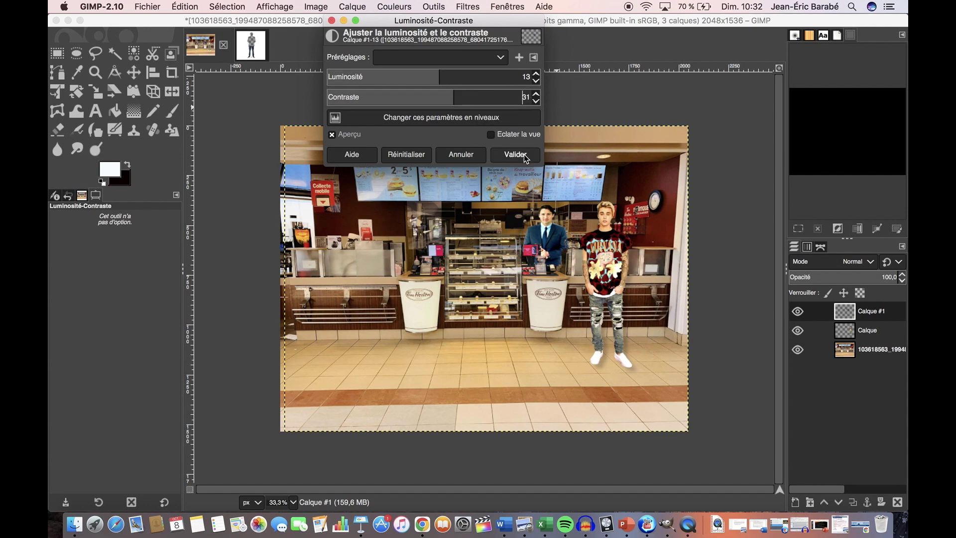
pyautogui.click(515, 154)
pyautogui.click(434, 7)
pyautogui.click(398, 53)
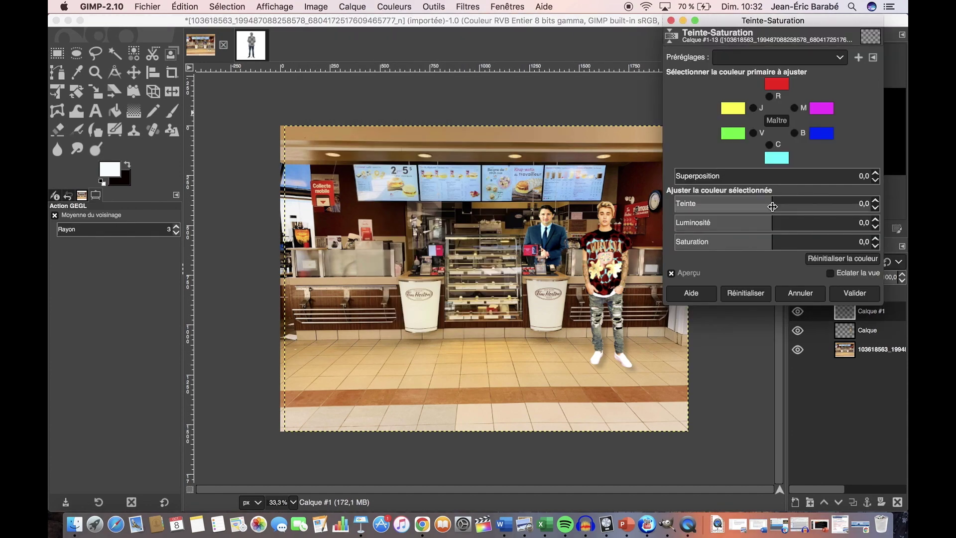
pyautogui.moveTo(773, 207)
pyautogui.mouseDown()
pyautogui.moveTo(759, 204)
pyautogui.moveTo(832, 205)
pyautogui.moveTo(692, 199)
pyautogui.moveTo(782, 204)
pyautogui.mouseUp()
pyautogui.click(796, 292)
# - Adjust the suited man's layer with the Hue-Chroma colour correction
pyautogui.click(372, 5)
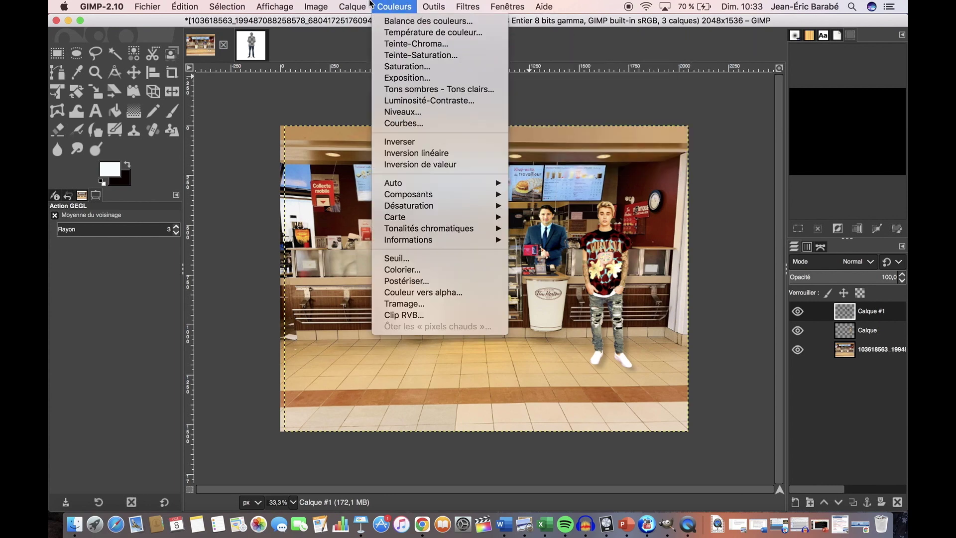
pyautogui.click(415, 43)
pyautogui.moveTo(769, 95)
pyautogui.mouseDown()
pyautogui.moveTo(813, 94)
pyautogui.moveTo(746, 87)
pyautogui.moveTo(777, 89)
pyautogui.moveTo(767, 111)
pyautogui.mouseUp()
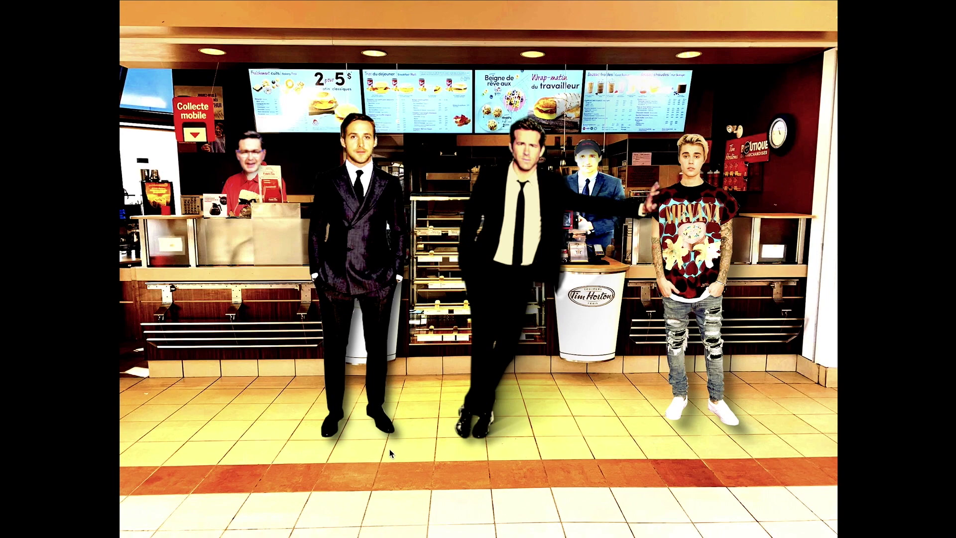
# - Switch to Aperçu and enlarge the finished image Collage canadien.jpeg for a closer view
pyautogui.moveTo(403, 4)
pyautogui.click(114, 34)
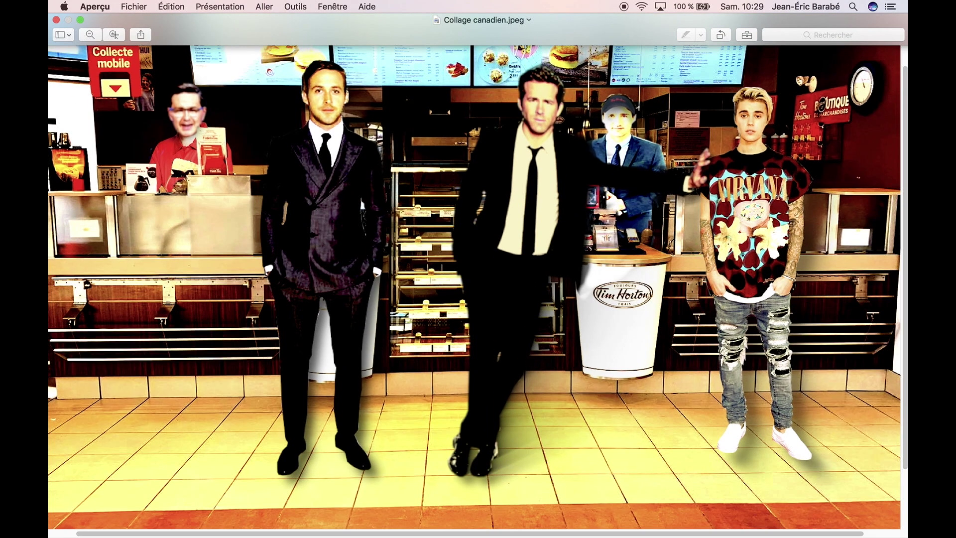